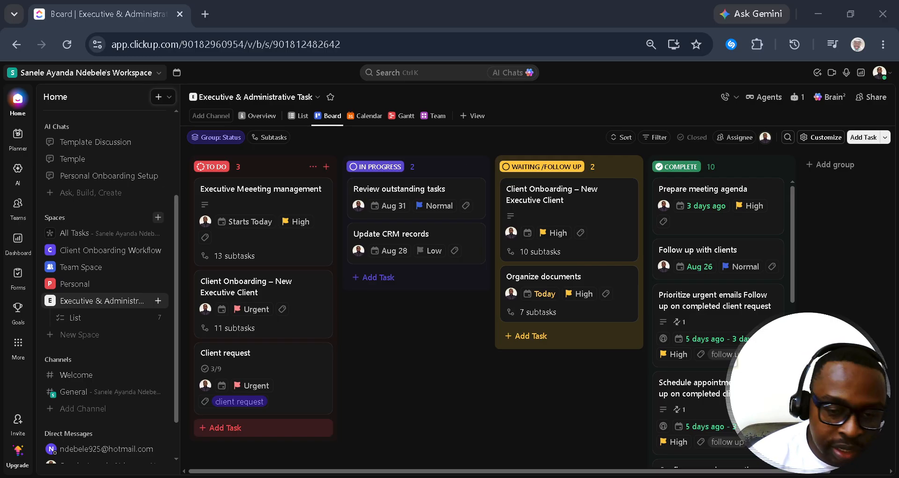
# Step: Create the BrightPath Consulting client-onboarding task in To Do from the pasted title and open its details
pyautogui.click(287, 426)
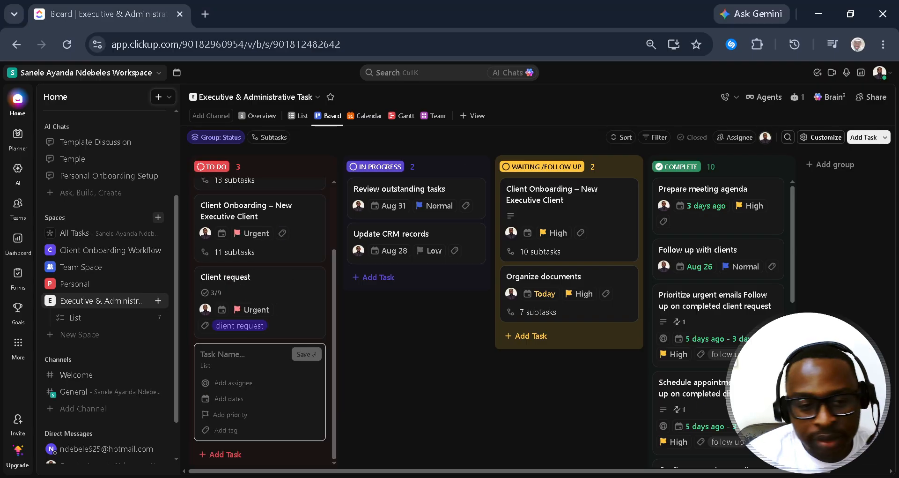
pyautogui.hotkey('alt', 'Tab')
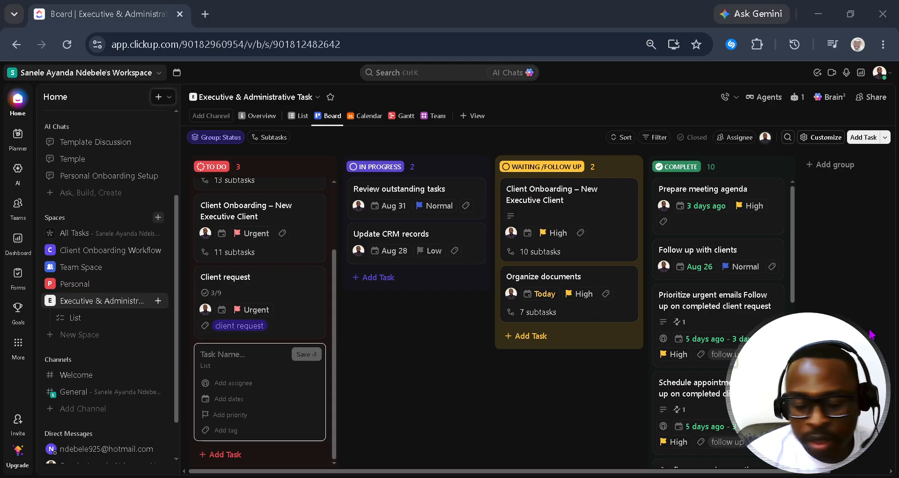
pyautogui.click(235, 351)
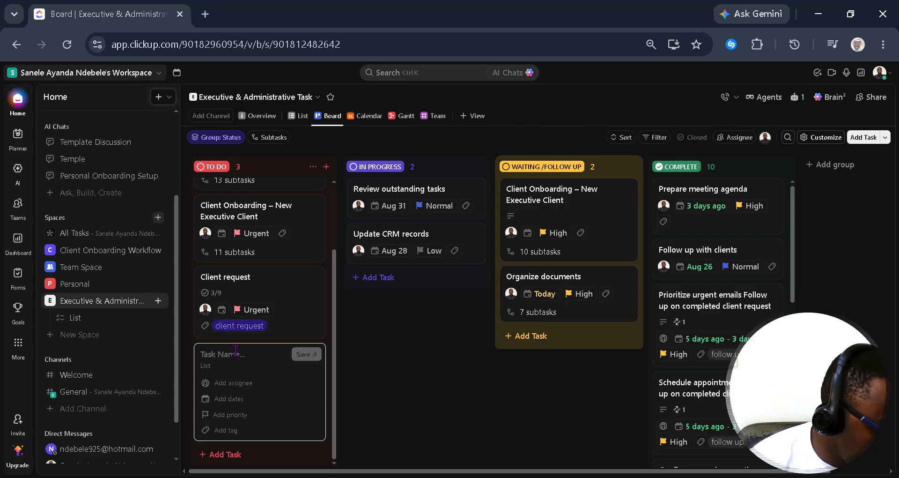
pyautogui.write('– BrightPath Consulting')
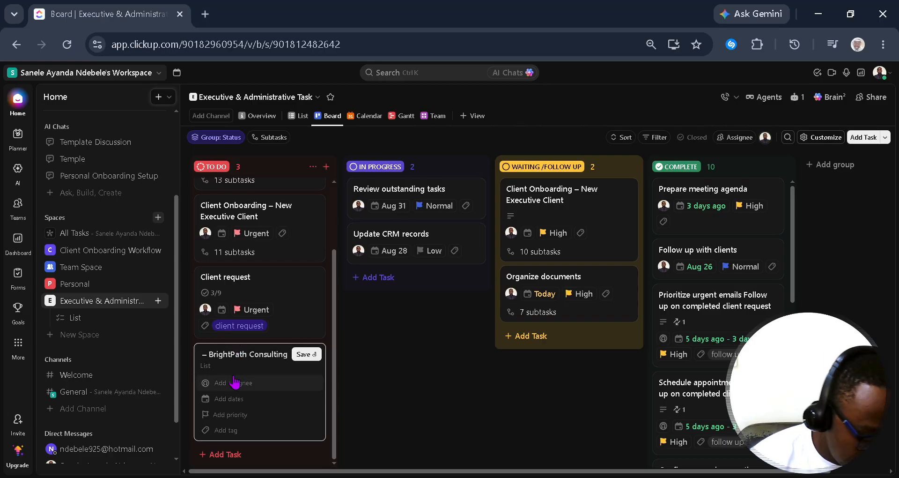
pyautogui.press('Left')
pyautogui.press('Left')
pyautogui.press('Left')
pyautogui.press('Left')
pyautogui.press('Left')
pyautogui.press('Left')
pyautogui.press('Left')
pyautogui.press('Left')
pyautogui.press('Left')
pyautogui.press('Left')
pyautogui.press('Left')
pyautogui.press('Left')
pyautogui.press('Left')
pyautogui.press('Left')
pyautogui.press('Left')
pyautogui.press('Left')
pyautogui.press('Left')
pyautogui.press('Left')
pyautogui.press('Left')
pyautogui.press('Left')
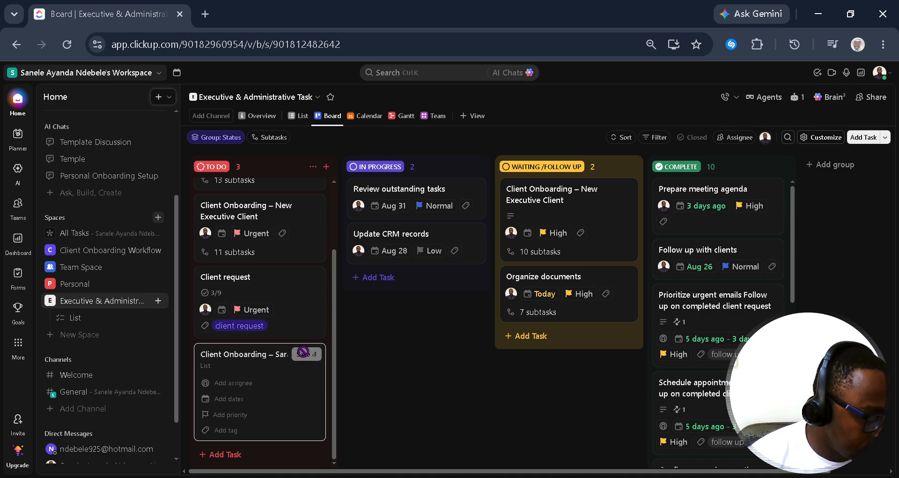
pyautogui.click(303, 354)
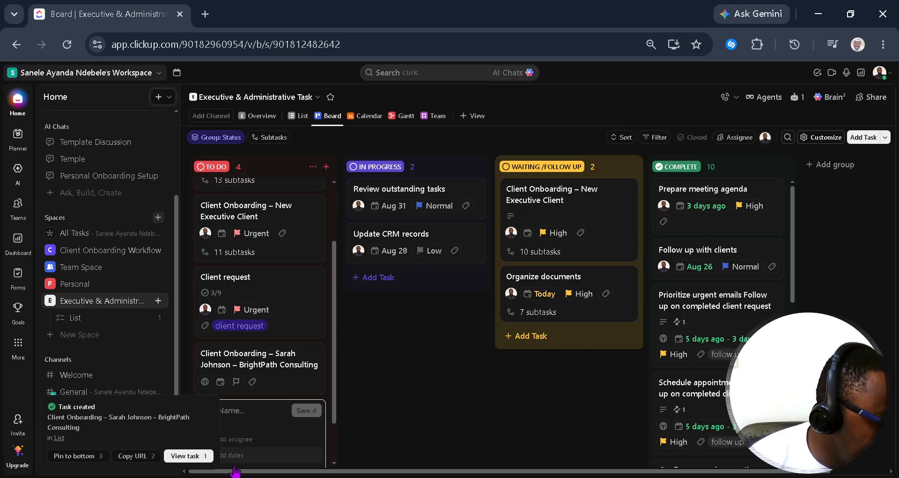
pyautogui.click(435, 357)
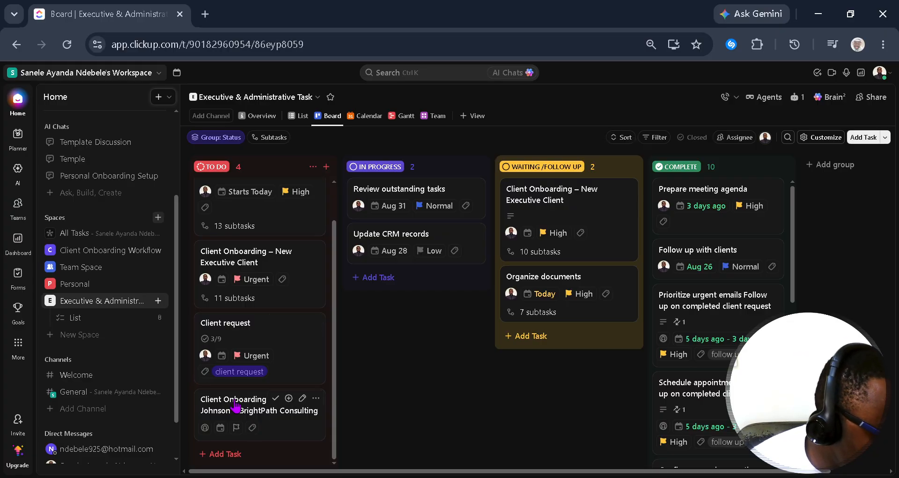
pyautogui.click(238, 411)
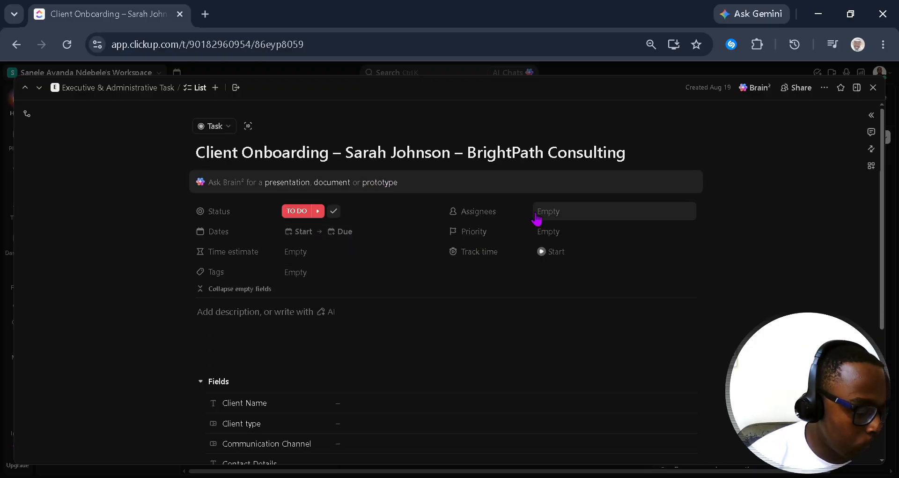
# Step: Assign the onboarding task to yourself and set its priority to Urgent
pyautogui.click(550, 215)
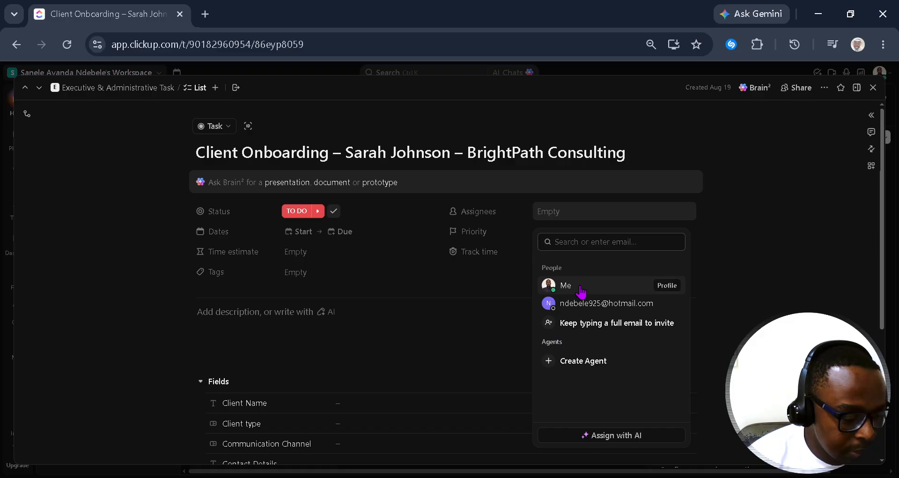
pyautogui.click(568, 285)
pyautogui.click(515, 268)
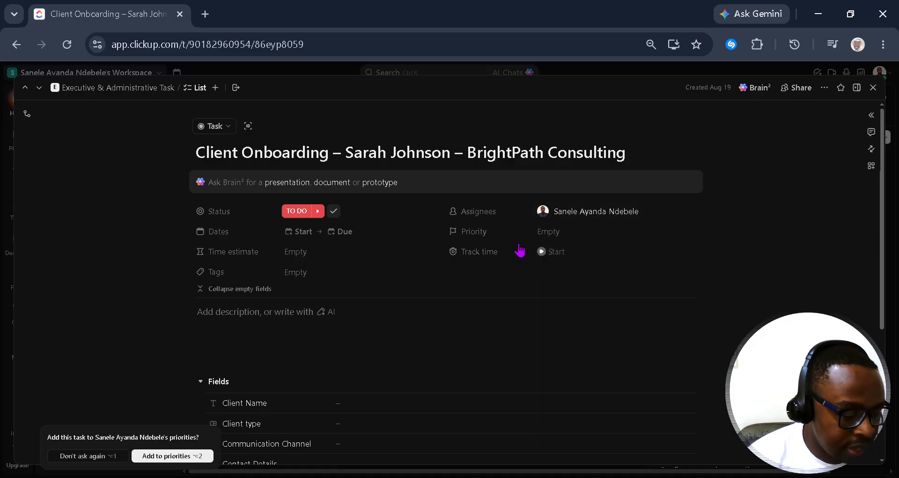
pyautogui.click(559, 233)
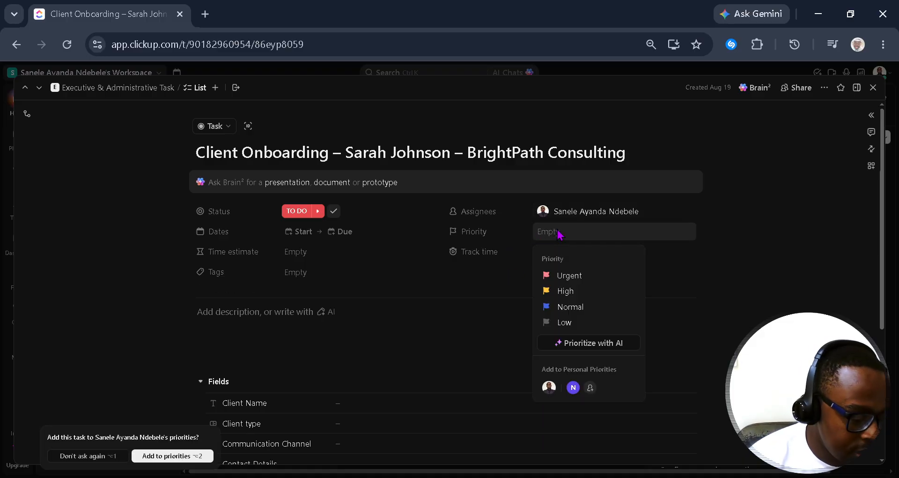
pyautogui.click(580, 281)
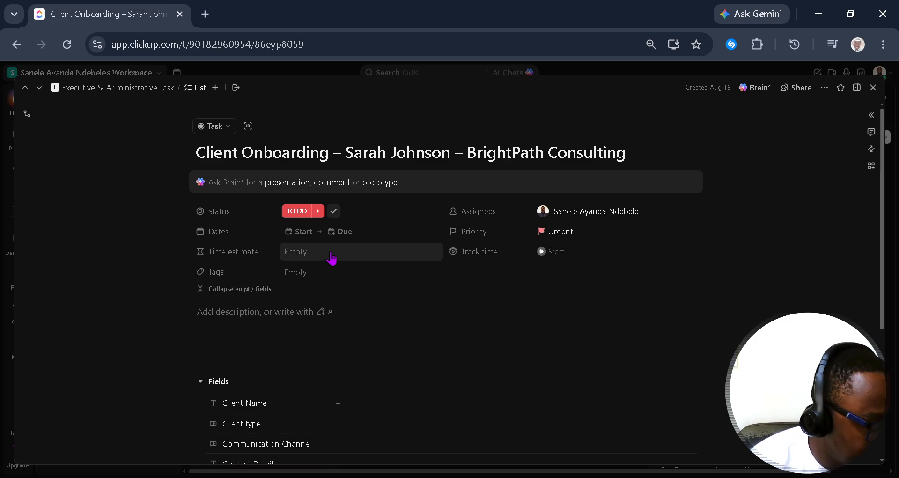
# Step: Schedule the task from Friday 21 August to 1 September 2026
pyautogui.click(312, 255)
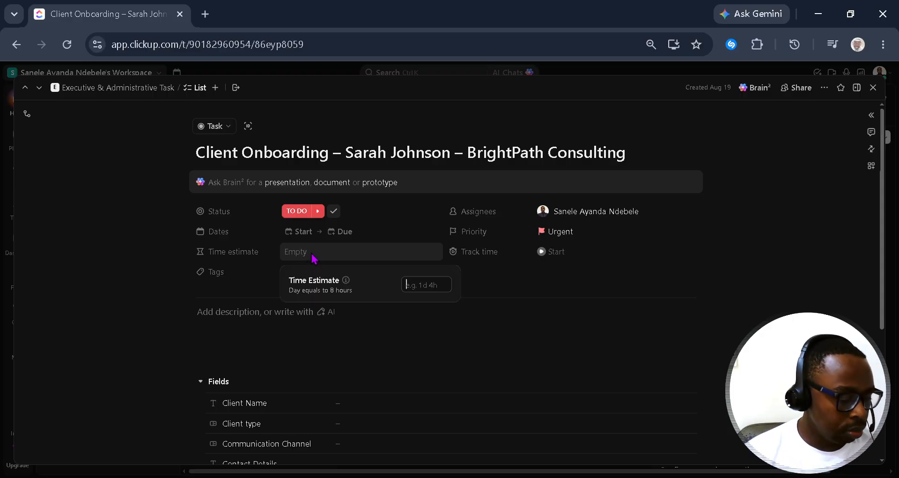
pyautogui.click(330, 236)
pyautogui.click(303, 234)
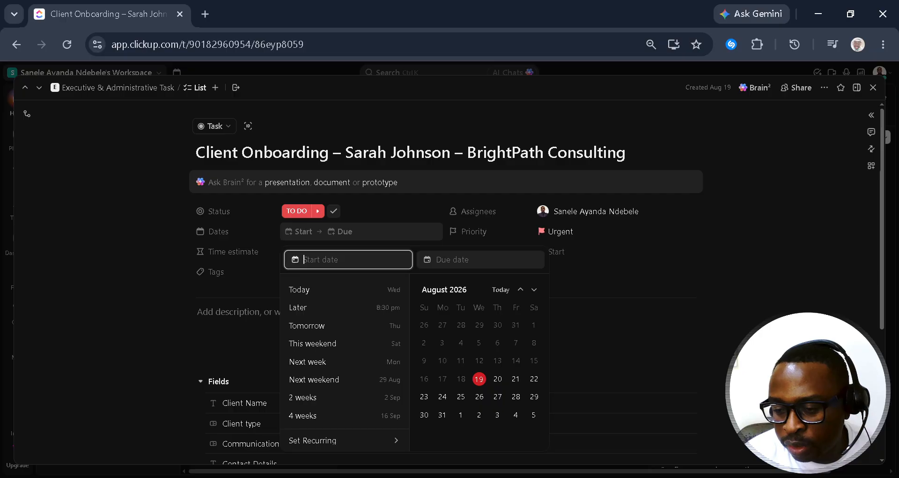
pyautogui.click(516, 378)
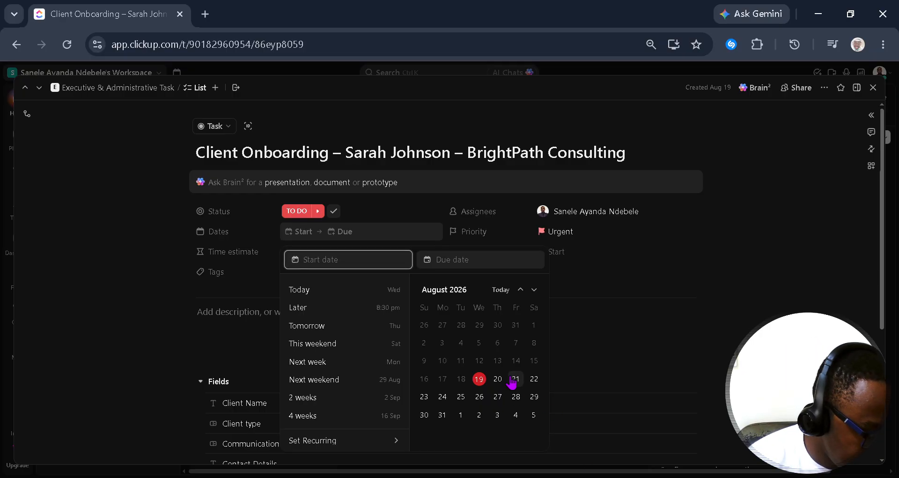
pyautogui.click(462, 416)
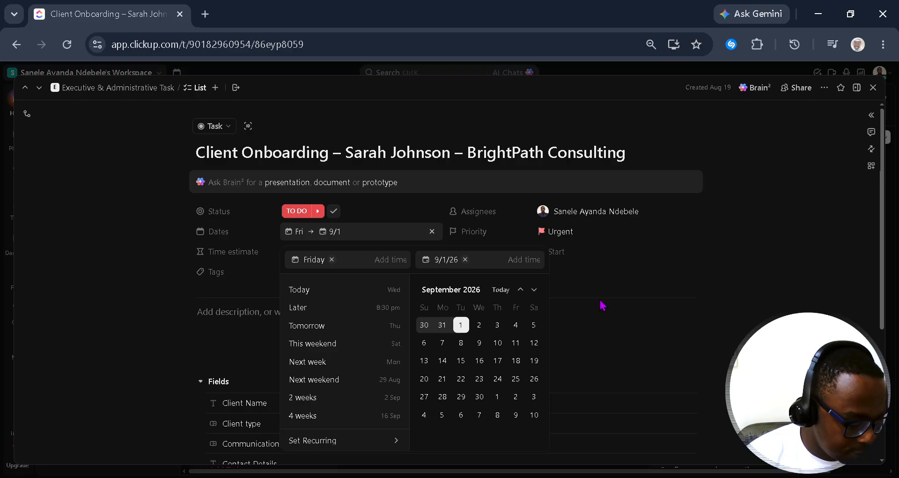
pyautogui.click(651, 291)
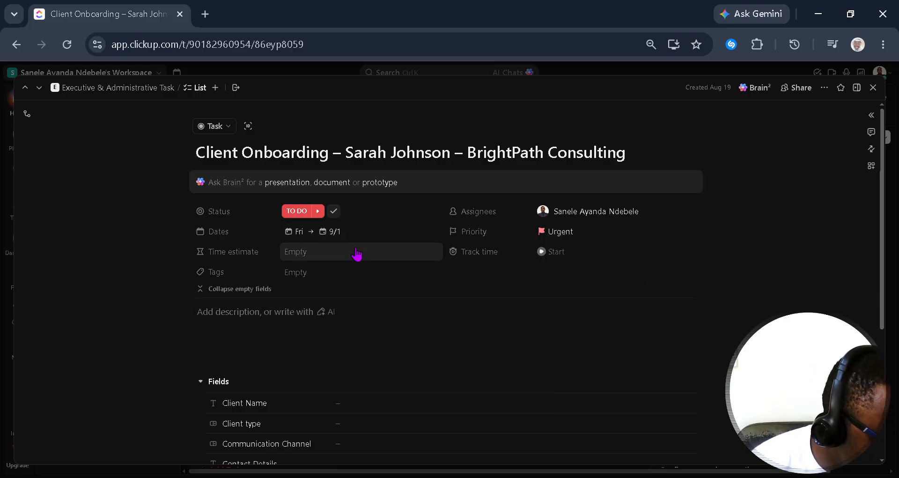
# Step: Scroll down the task view and begin adding a subtask
pyautogui.scroll(-2, 401, 280)
pyautogui.scroll(2, 401, 276)
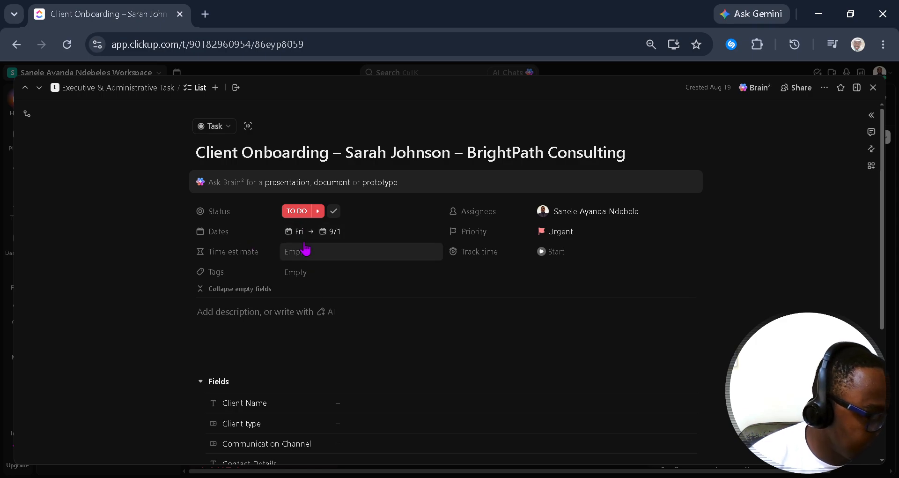
pyautogui.scroll(-2, 301, 316)
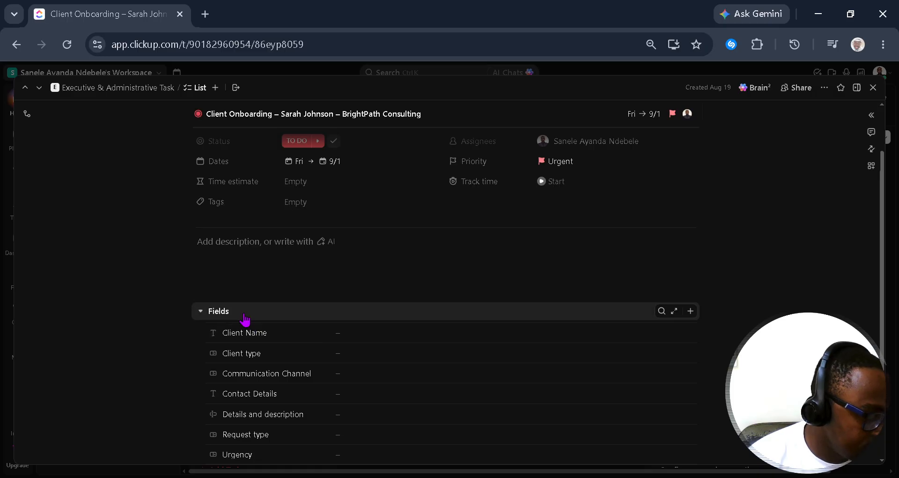
pyautogui.scroll(-3, 298, 293)
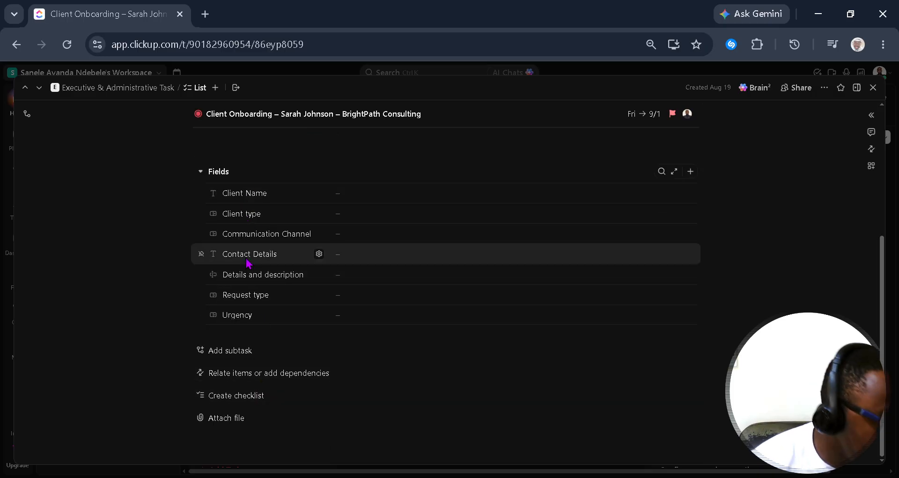
pyautogui.click(244, 351)
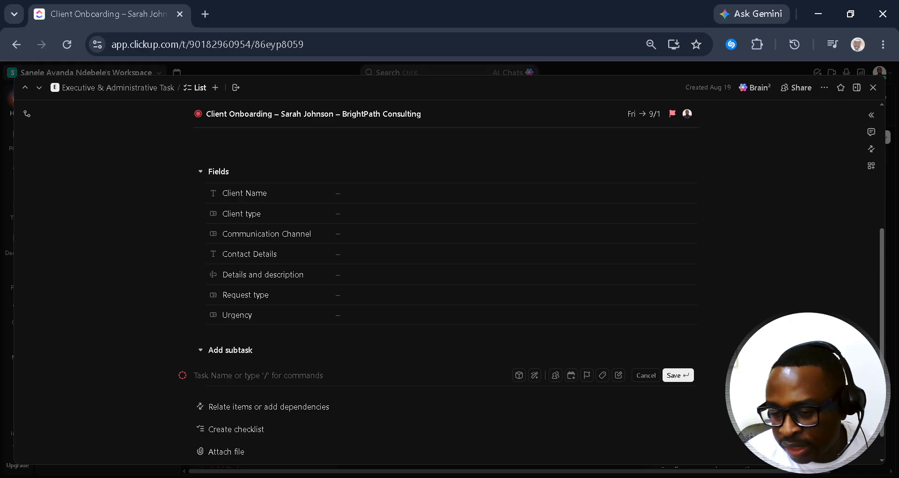
pyautogui.hotkey('alt', 'Tab')
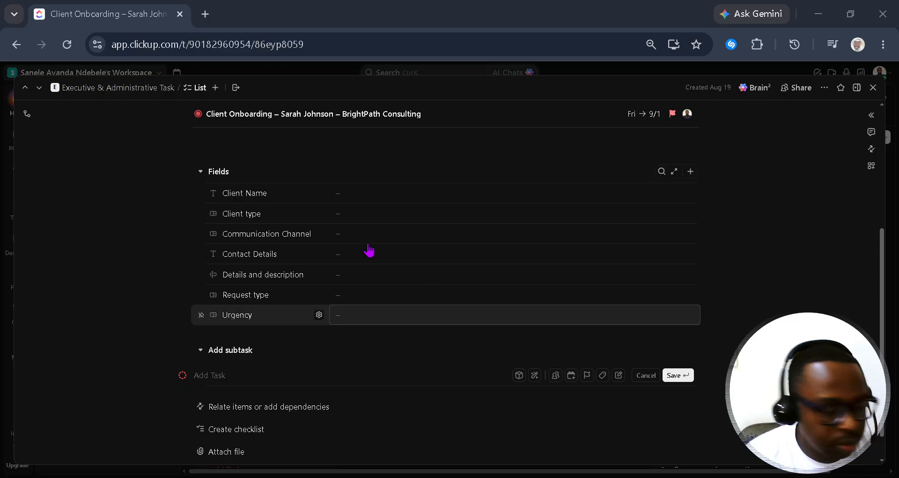
# Step: Try filling Client Name and Client type, dismiss the upgrade prompts, and open an empty subtask entry
pyautogui.click(382, 194)
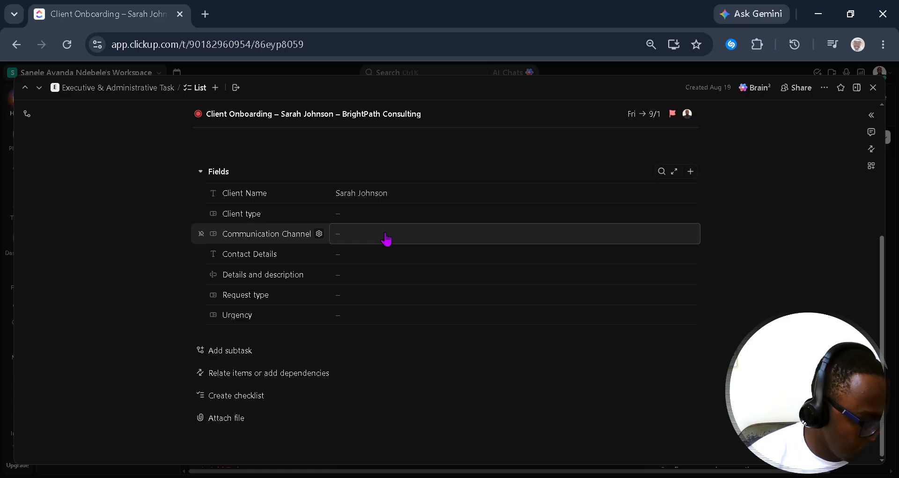
pyautogui.click(663, 214)
pyautogui.hotkey('ctrl', 'z')
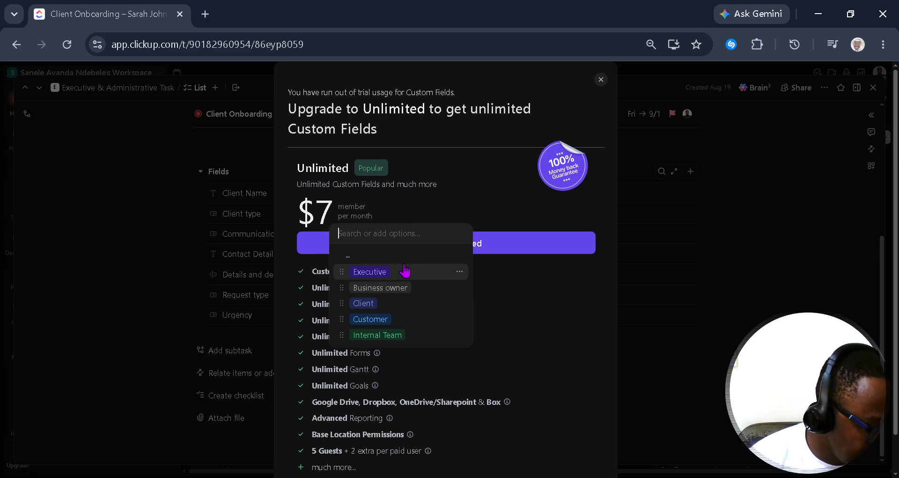
pyautogui.click(601, 86)
pyautogui.click(600, 85)
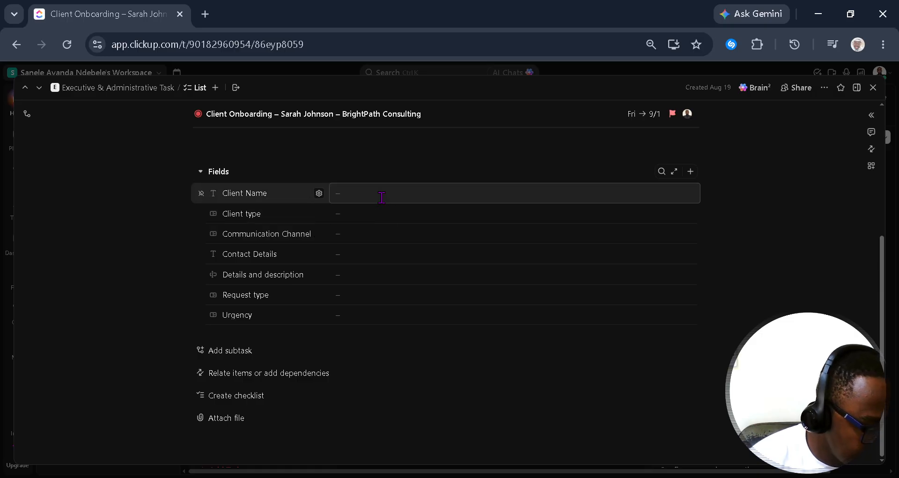
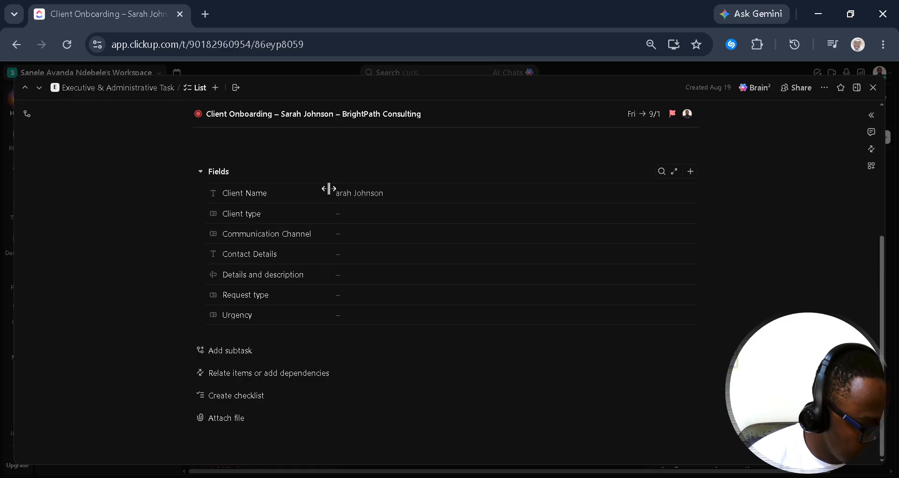
pyautogui.click(356, 215)
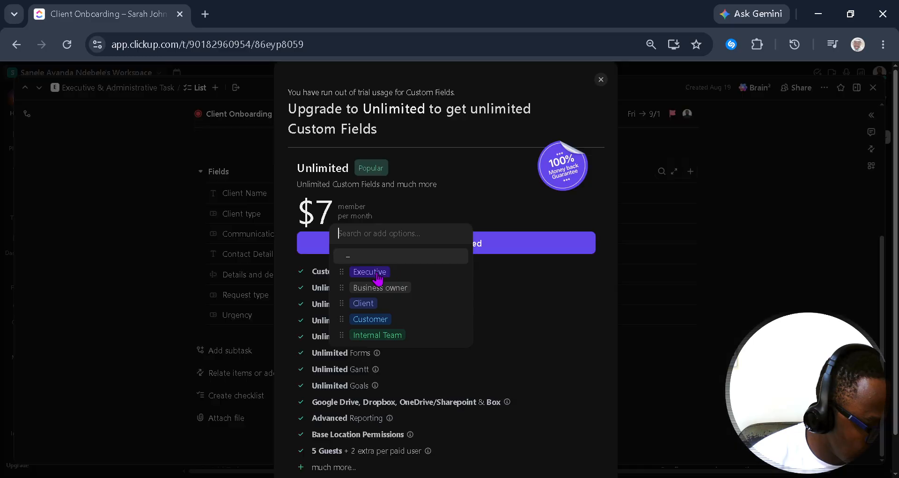
pyautogui.click(601, 80)
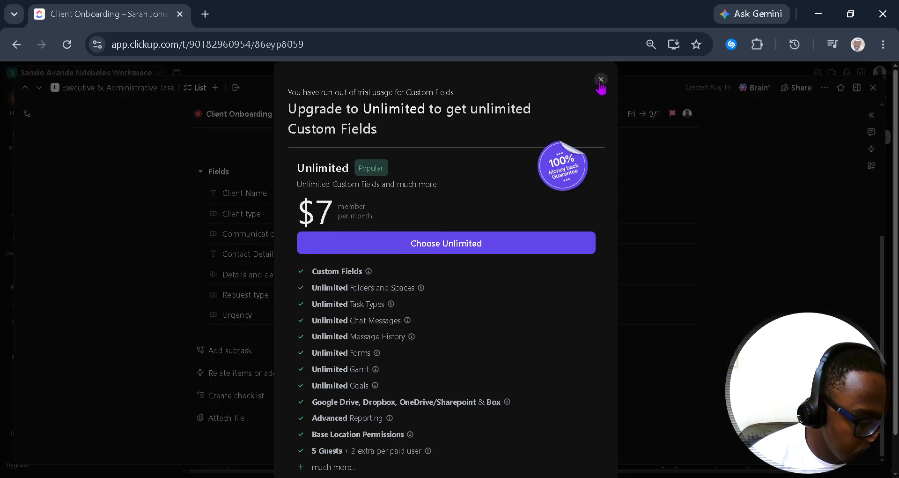
pyautogui.click(601, 80)
pyautogui.click(237, 352)
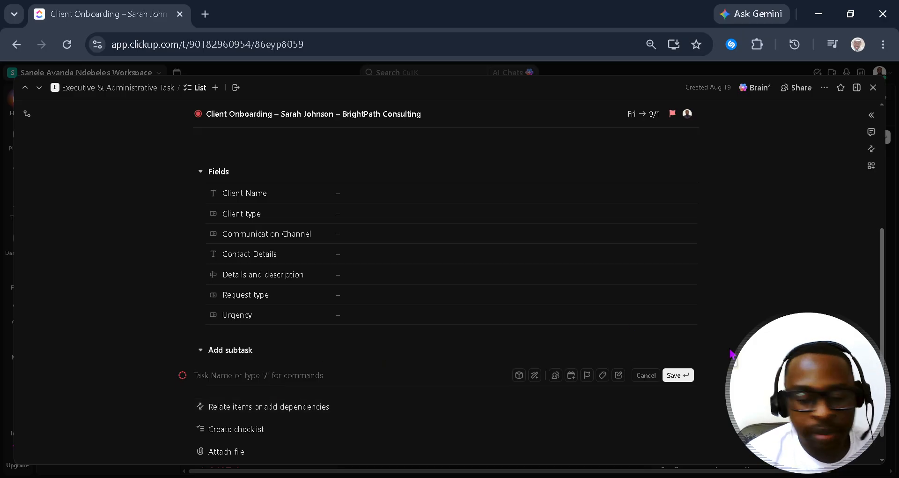
# Step: Add the subtasks 'Collect client information' and 'Create a client folder'
pyautogui.write('Coo')
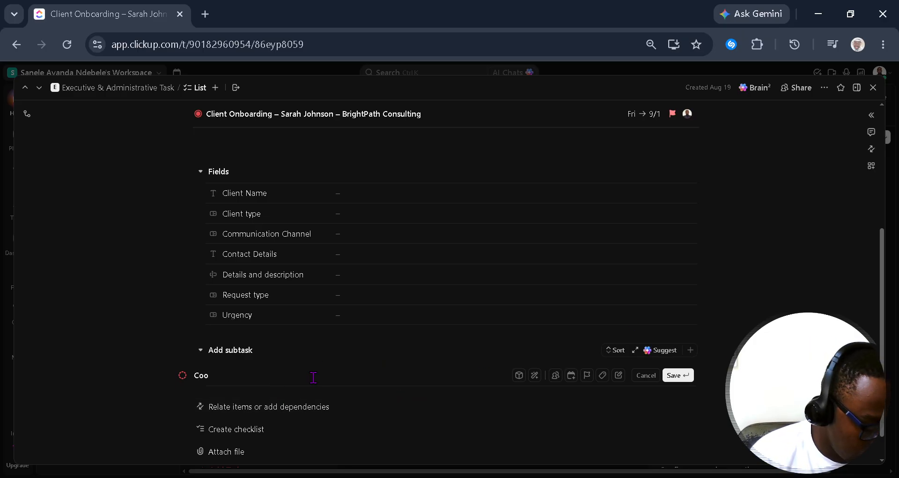
pyautogui.press('BackSpace')
pyautogui.write('llect')
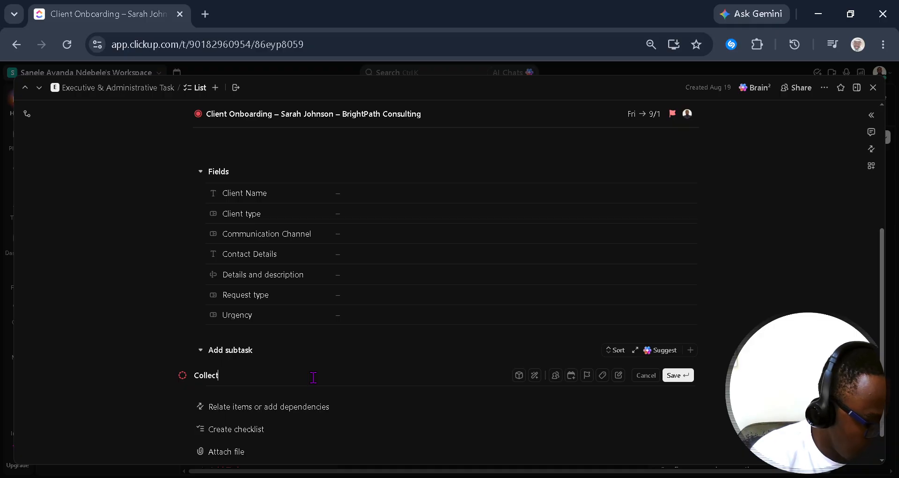
pyautogui.write(' client ifnor')
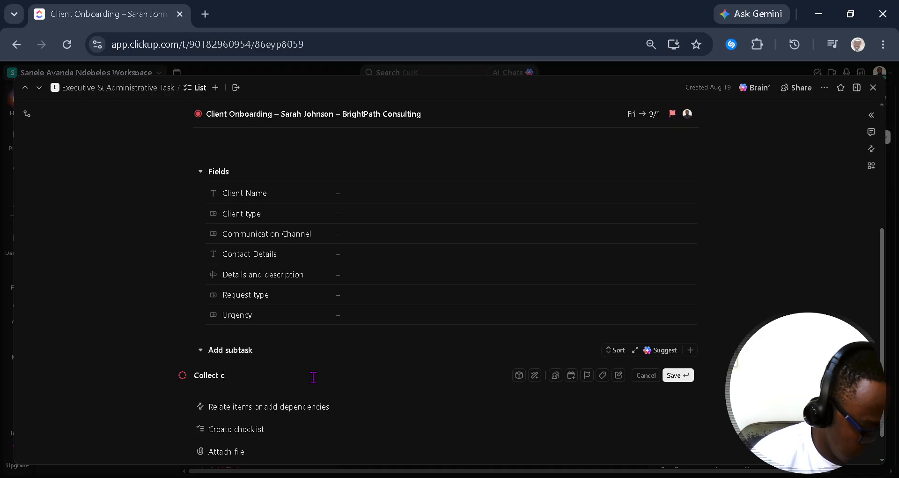
pyautogui.press('BackSpace')
pyautogui.press('BackSpace')
pyautogui.press('BackSpace')
pyautogui.press('BackSpace')
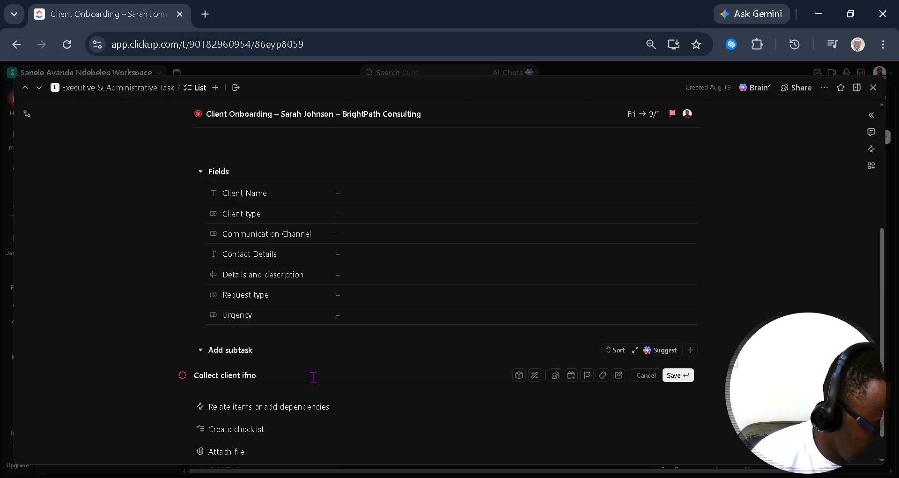
pyautogui.write('i')
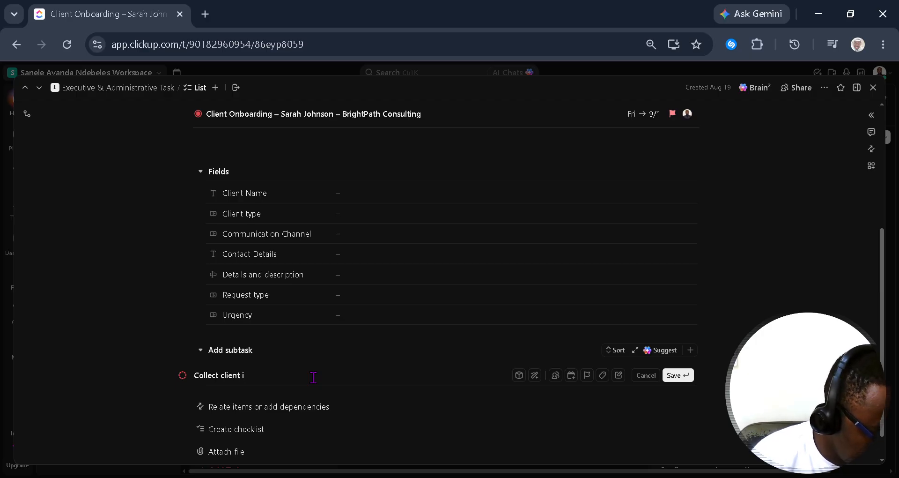
pyautogui.write('nforma')
pyautogui.write('tion')
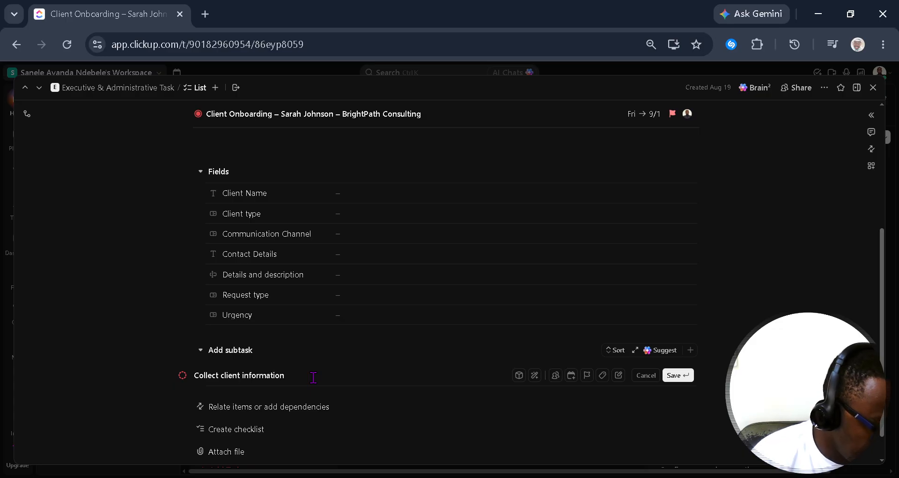
pyautogui.press('Return')
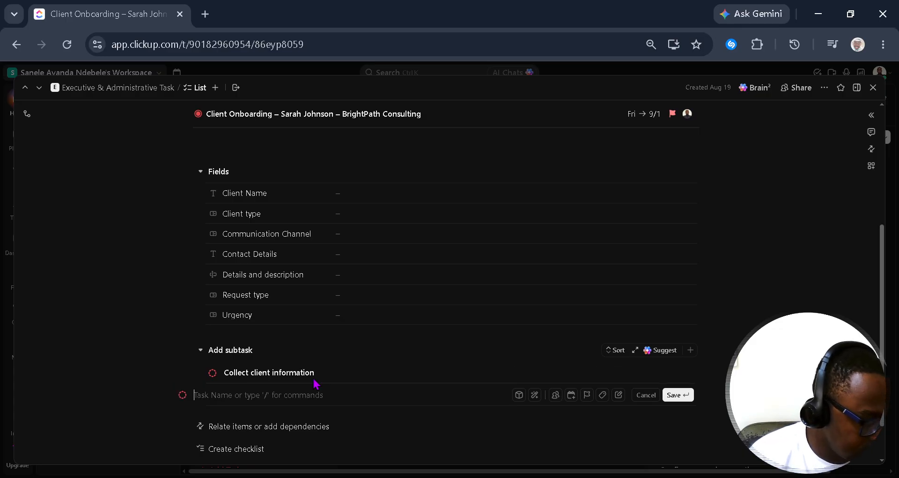
pyautogui.write('Ctr')
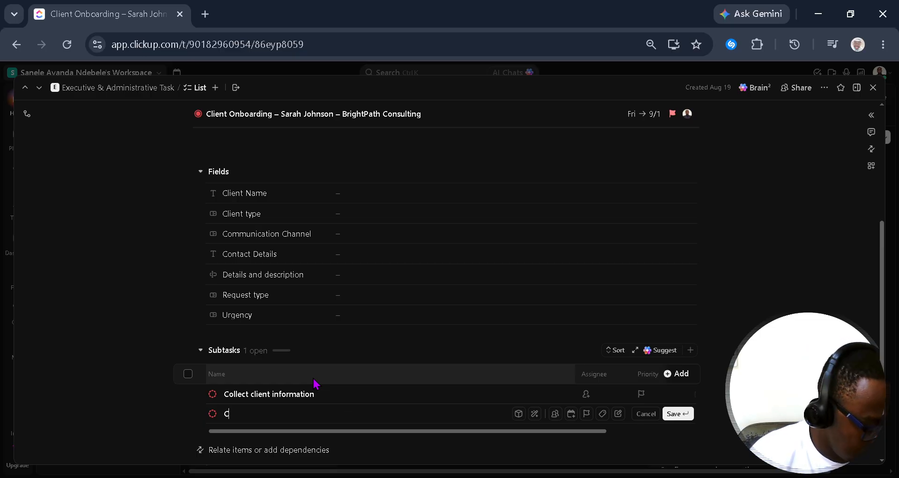
pyautogui.press('BackSpace')
pyautogui.press('BackSpace')
pyautogui.write('reate a c')
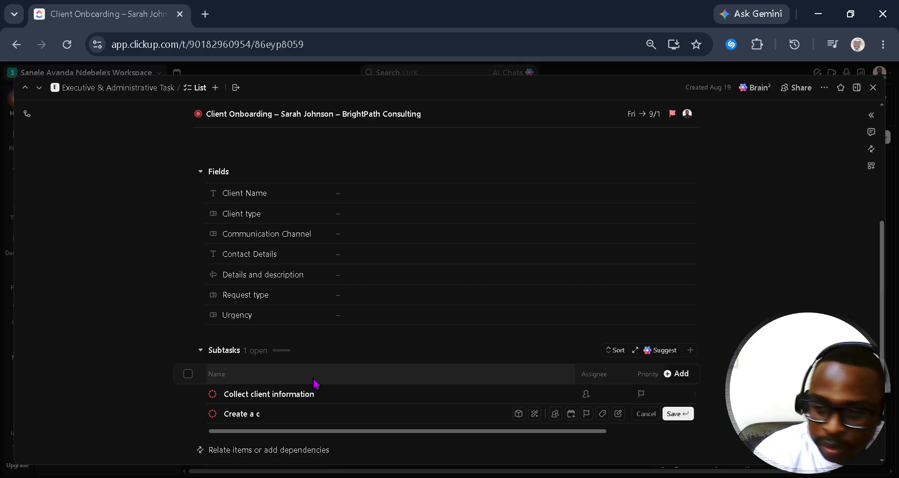
pyautogui.write('lien')
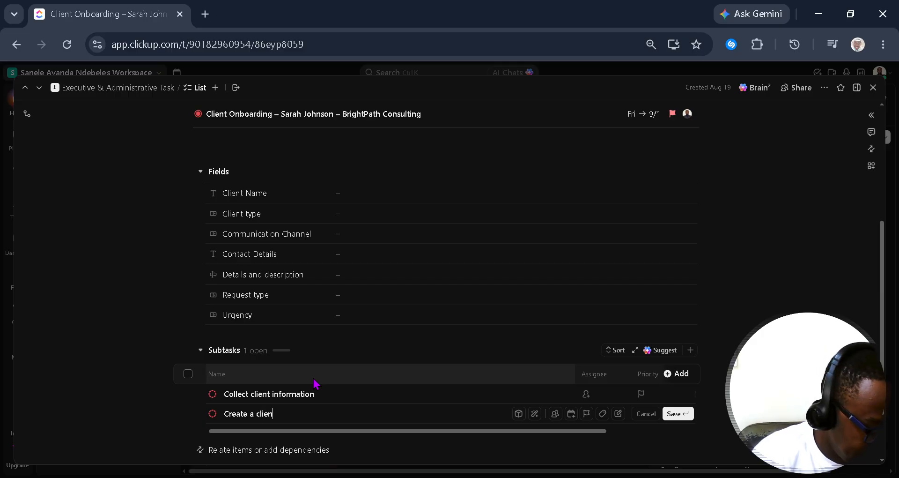
pyautogui.write('t flder')
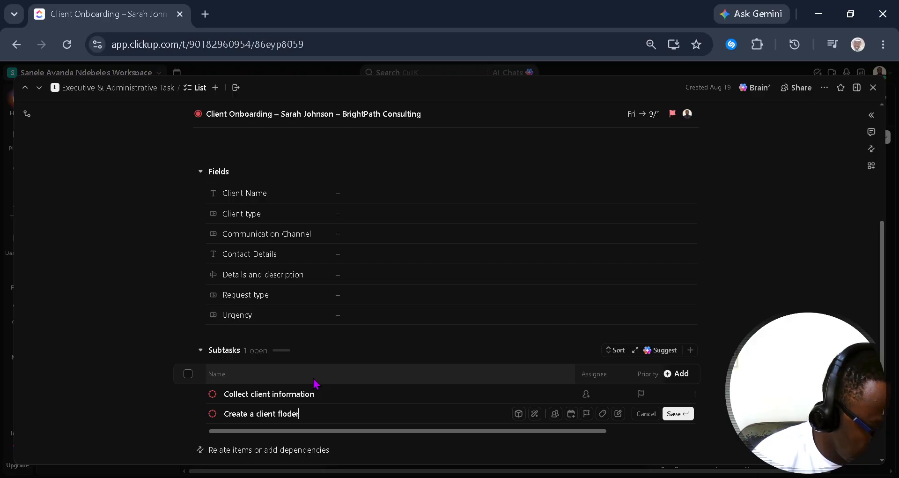
pyautogui.press('BackSpace')
pyautogui.press('BackSpace')
pyautogui.press('BackSpace')
pyautogui.press('BackSpace')
pyautogui.write('o')
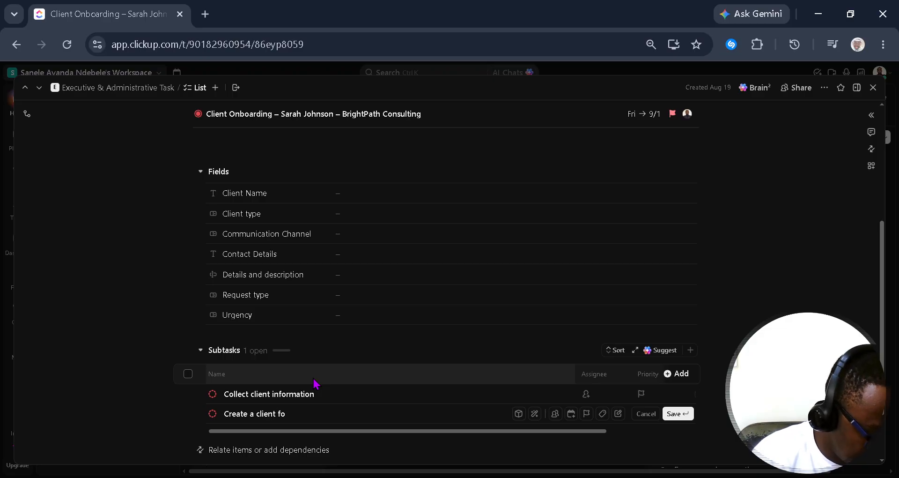
pyautogui.write('lder')
pyautogui.press('Return')
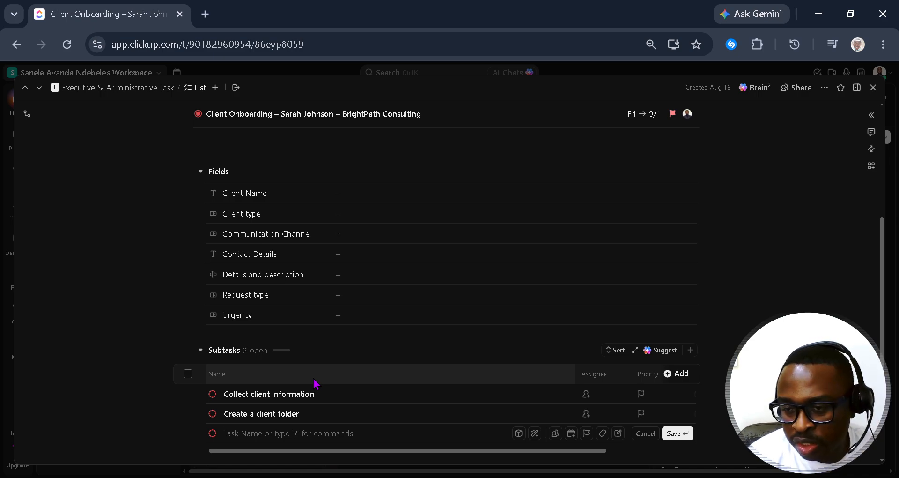
# Step: Add the subtasks 'Set up Communication channels' and 'Schedule client onboarding meeting'
pyautogui.write('Communioca')
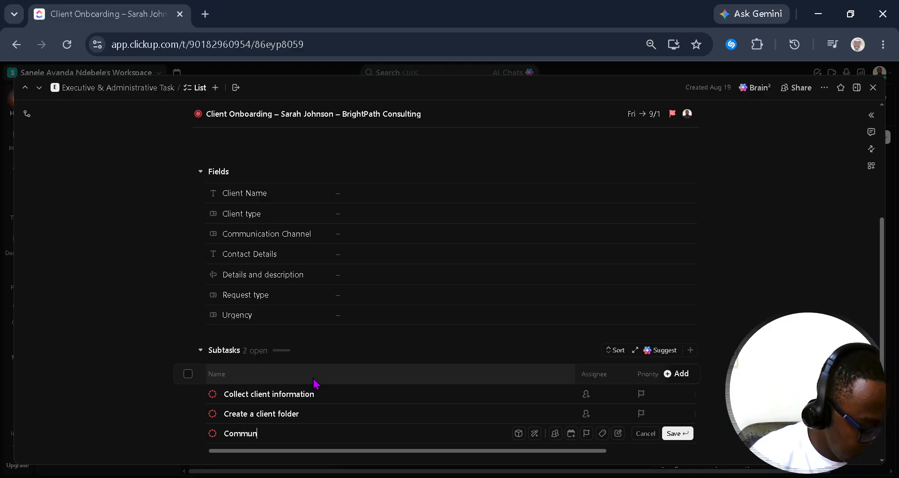
pyautogui.press('BackSpace')
pyautogui.press('BackSpace')
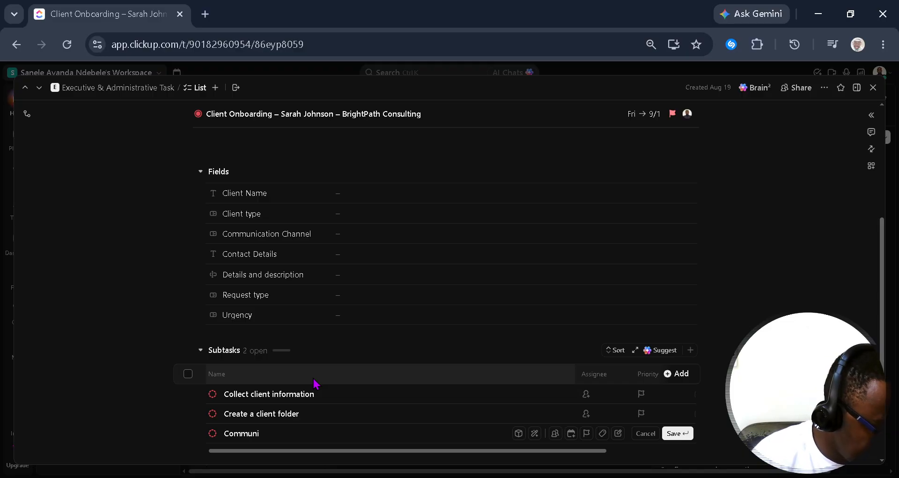
pyautogui.write('ca')
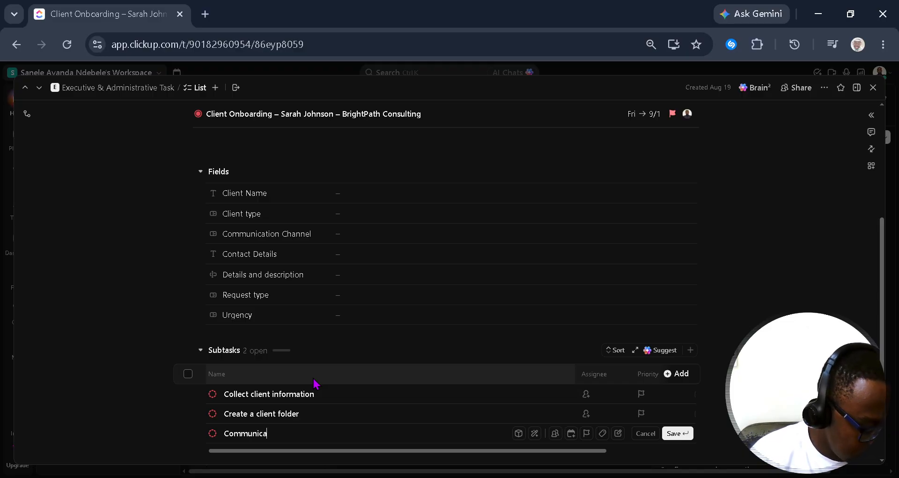
pyautogui.write('tion channels')
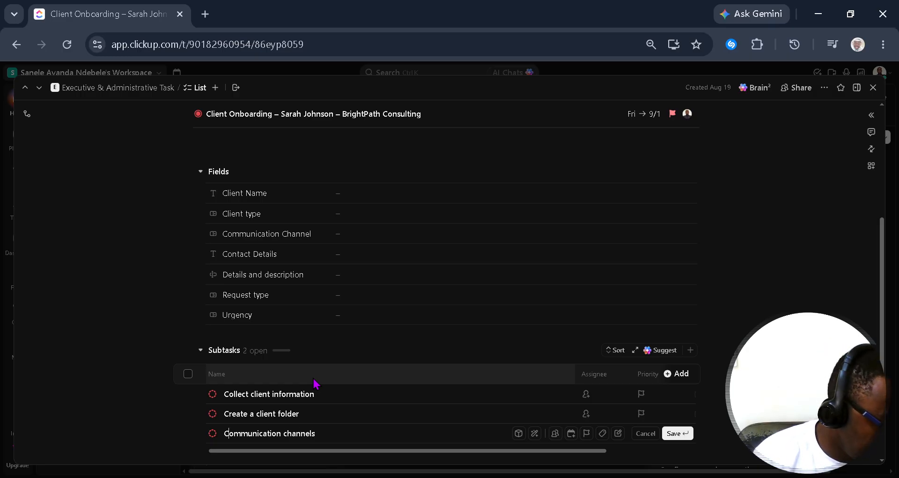
pyautogui.write('Set up')
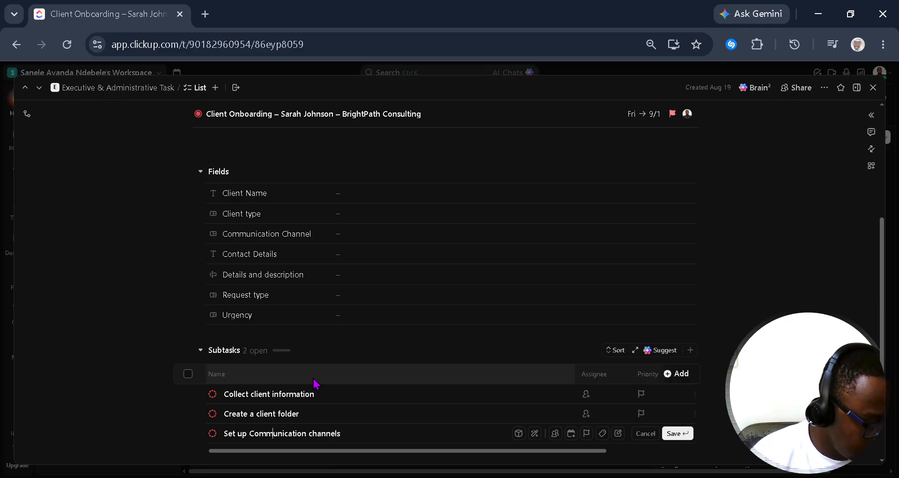
pyautogui.press('Return')
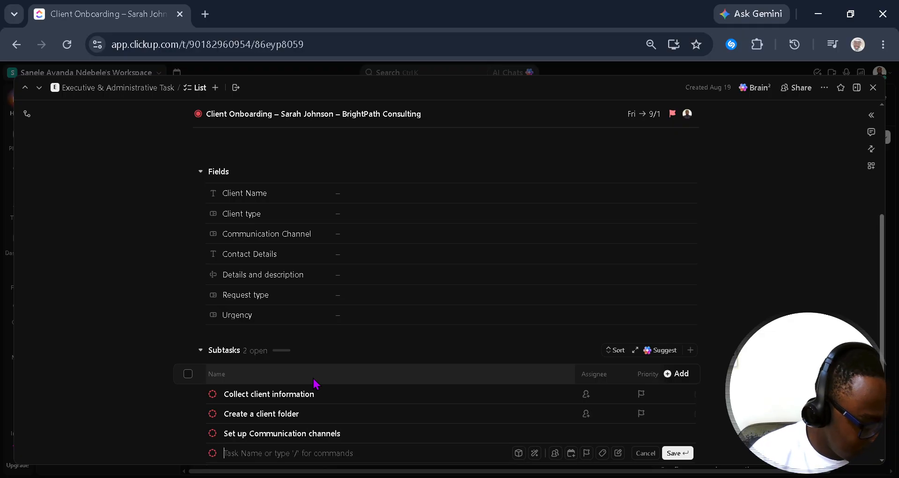
pyautogui.write('S')
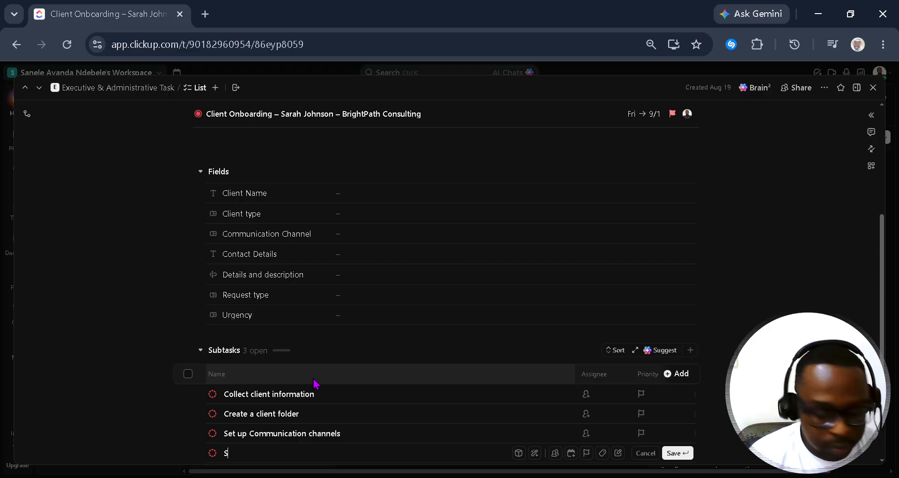
pyautogui.write('chedule')
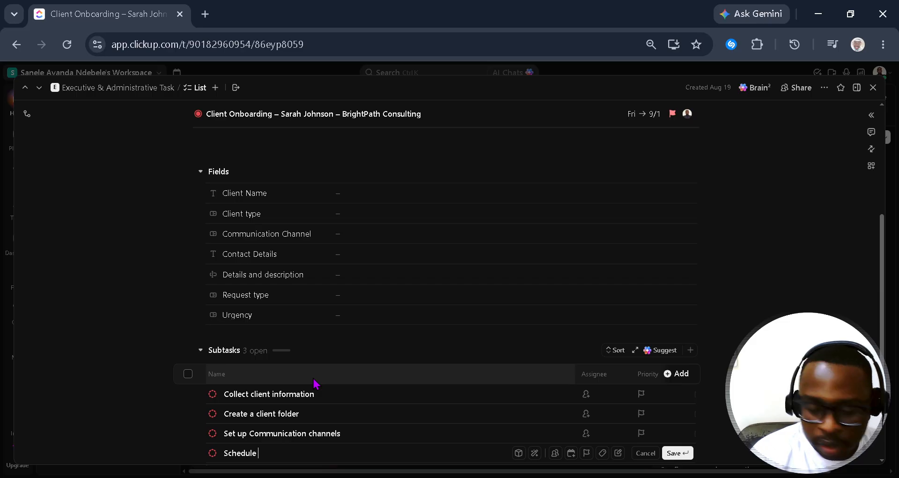
pyautogui.write(' client')
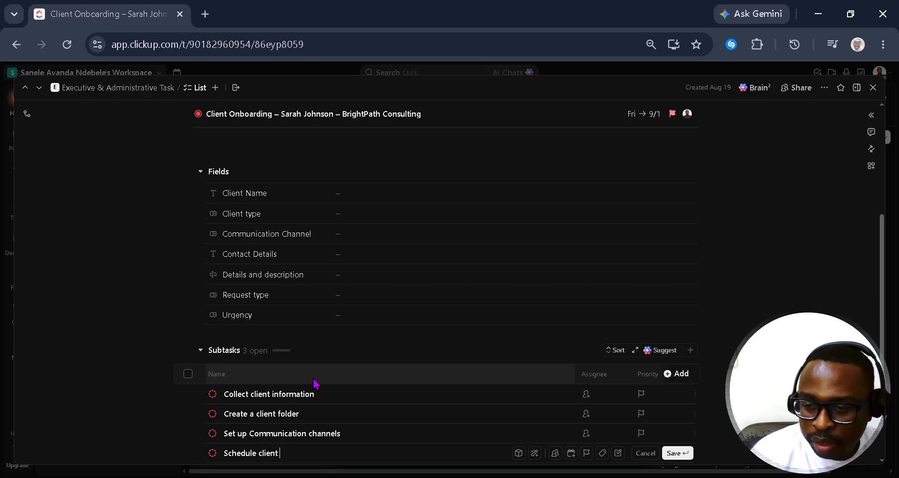
pyautogui.write(' onbo')
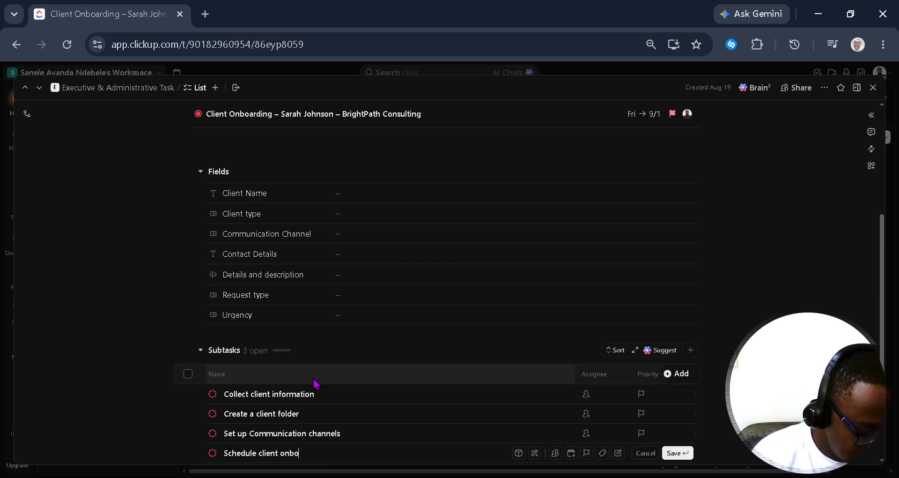
pyautogui.write('arding')
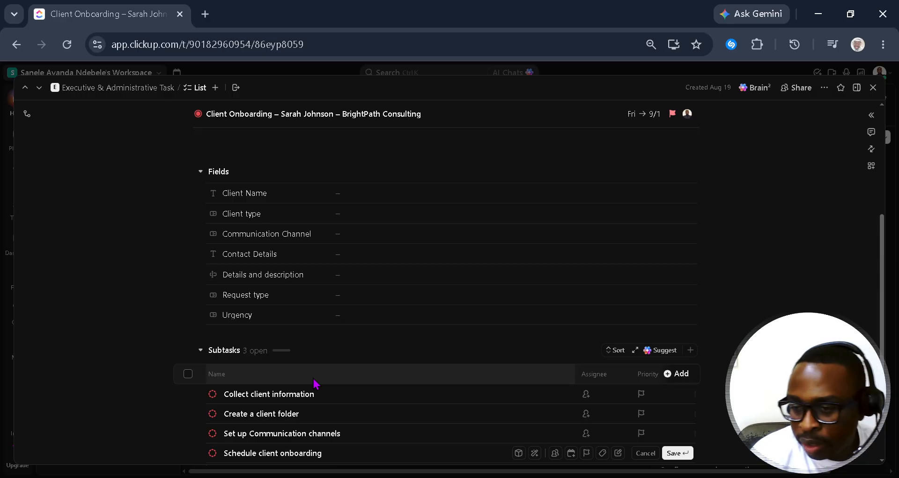
pyautogui.write(' meeting')
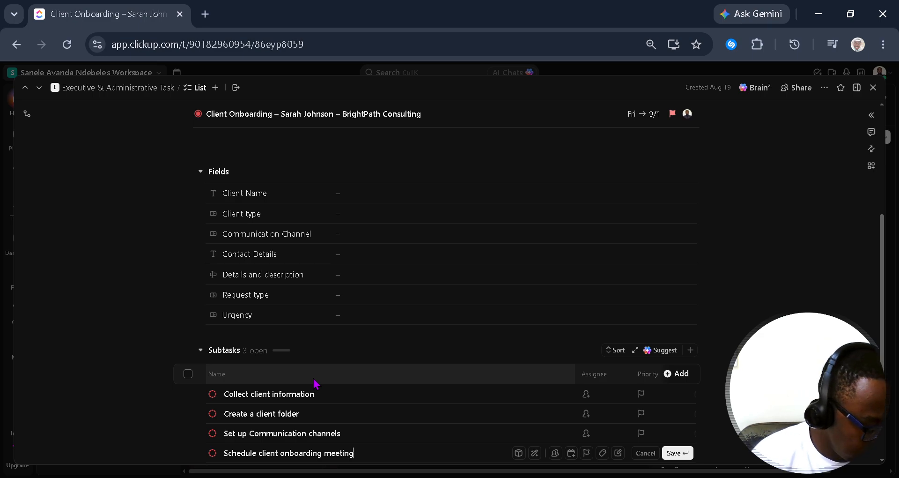
pyautogui.press('Return')
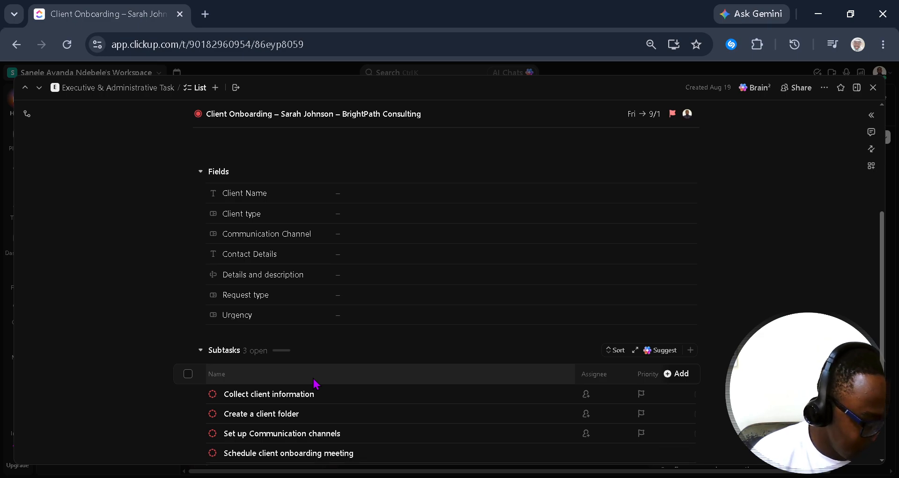
pyautogui.scroll(-3, 367, 421)
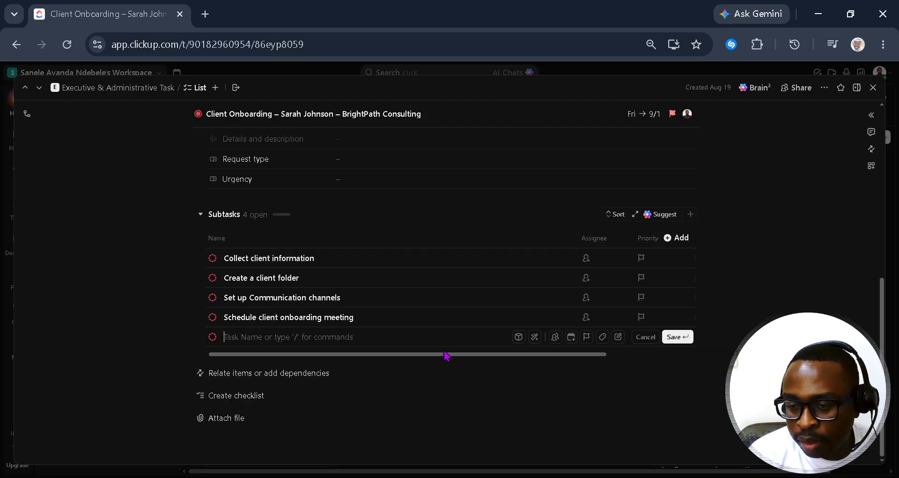
# Step: Add the subtasks 'Prepare welcome email' and 'Confirm project requirements'
pyautogui.write('P')
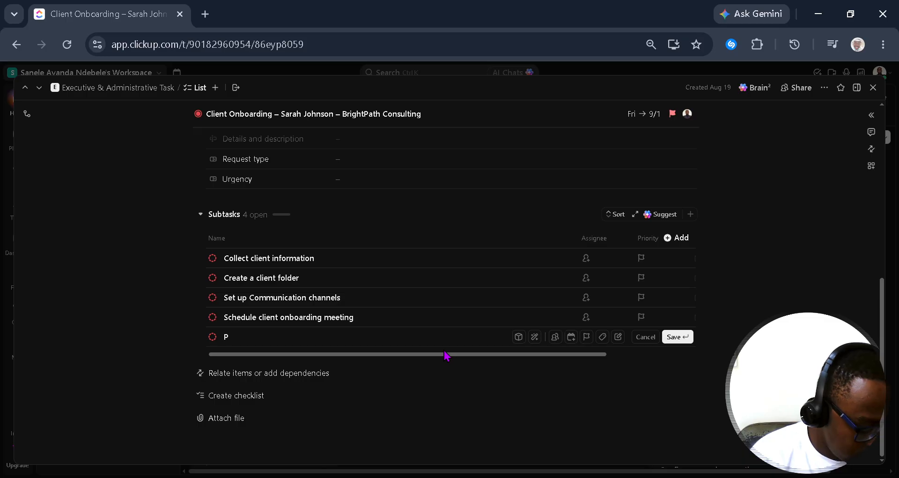
pyautogui.write('erepa')
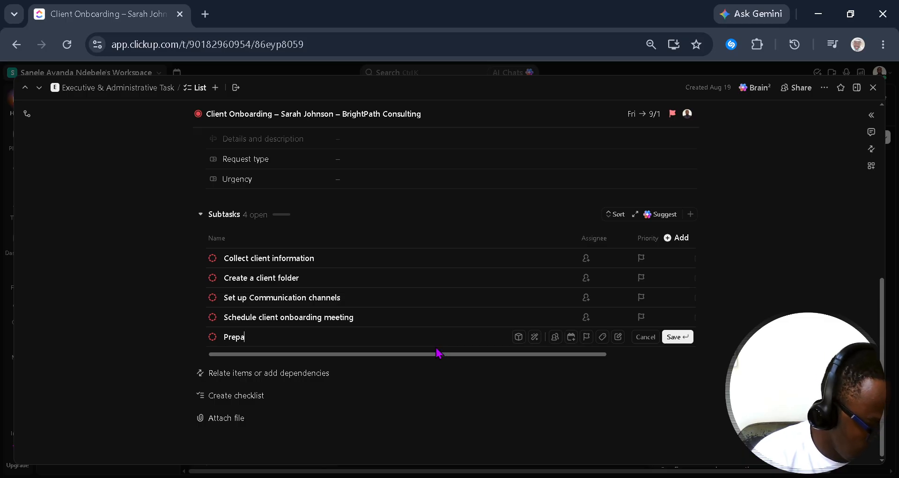
pyautogui.write('re ')
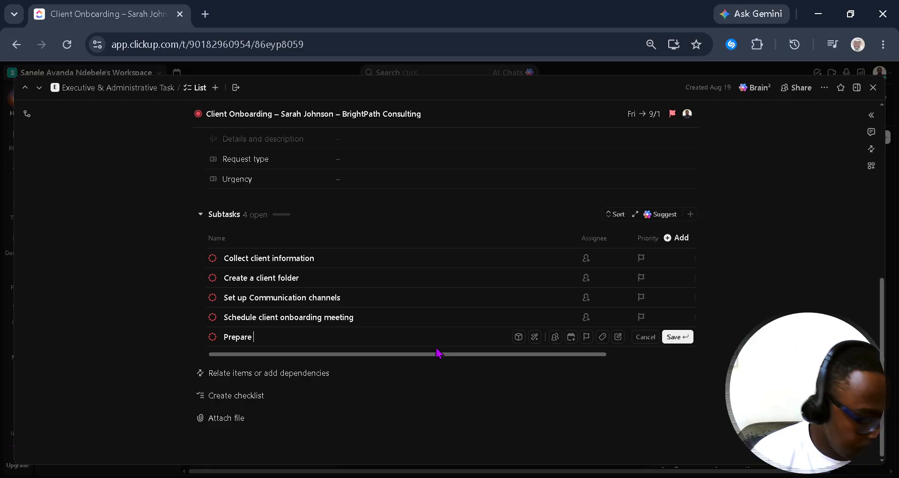
pyautogui.write('welco')
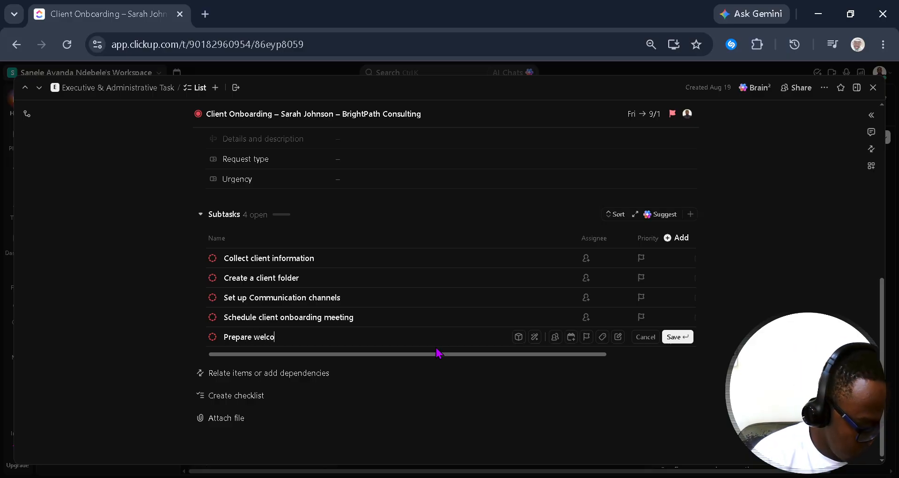
pyautogui.write('me email')
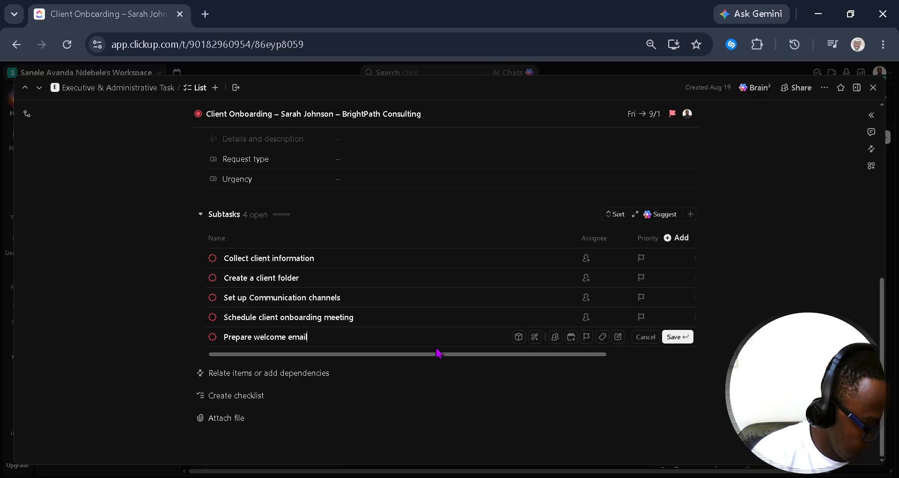
pyautogui.press('Return')
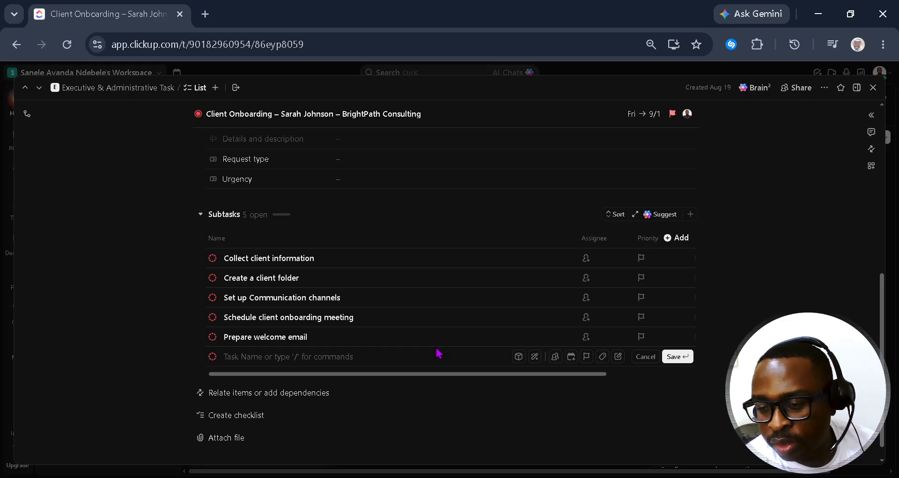
pyautogui.write('Confir')
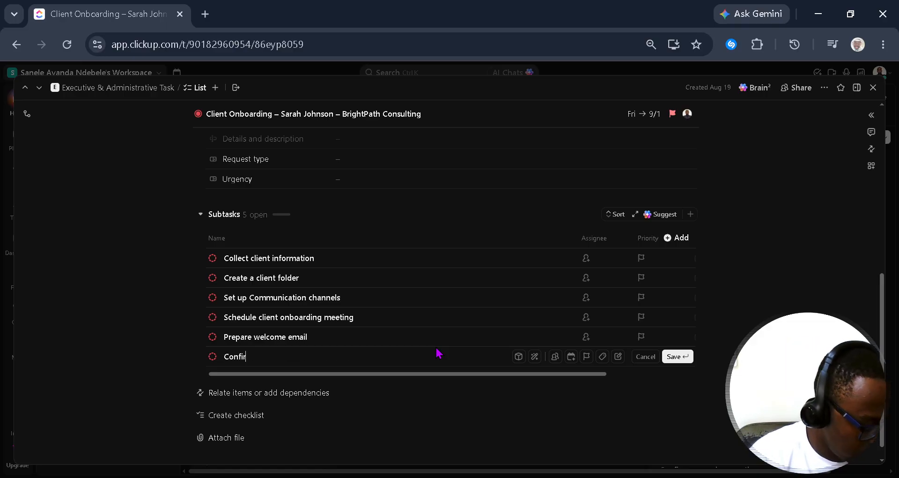
pyautogui.write('m p')
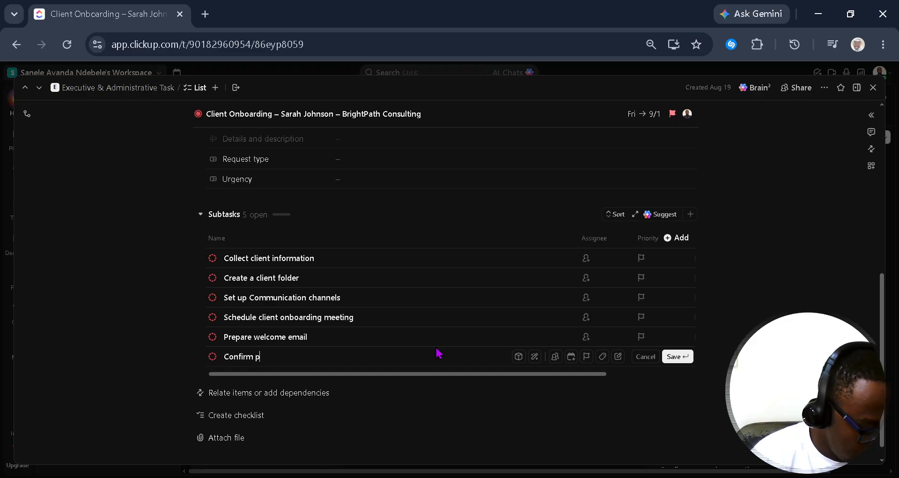
pyautogui.write('roject')
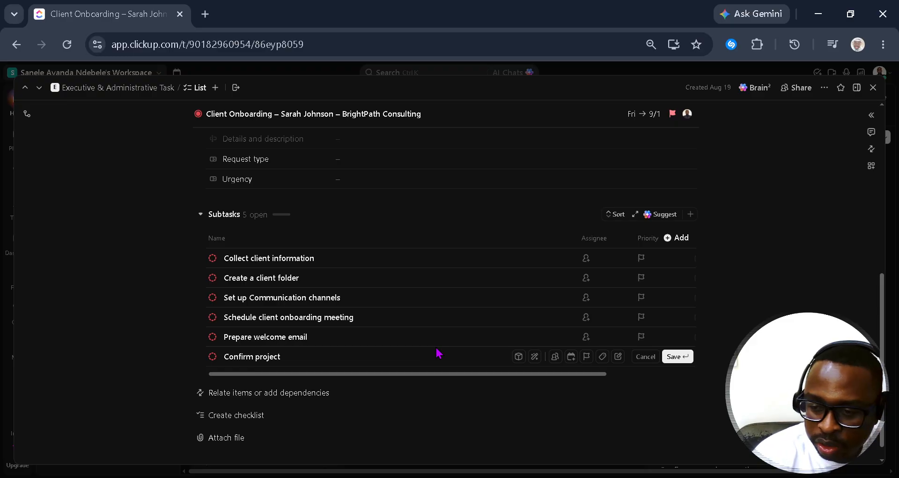
pyautogui.write(' requir')
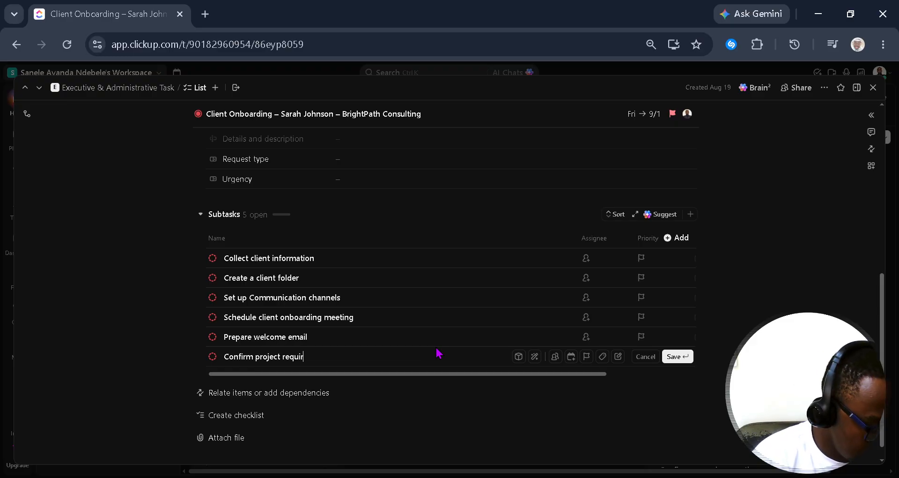
pyautogui.write('emenr')
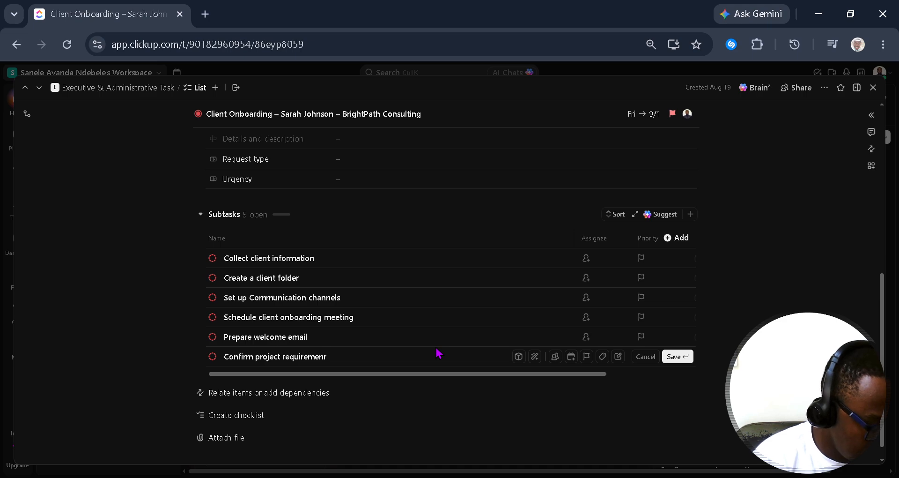
pyautogui.press('BackSpace')
pyautogui.write('ts')
pyautogui.press('Return')
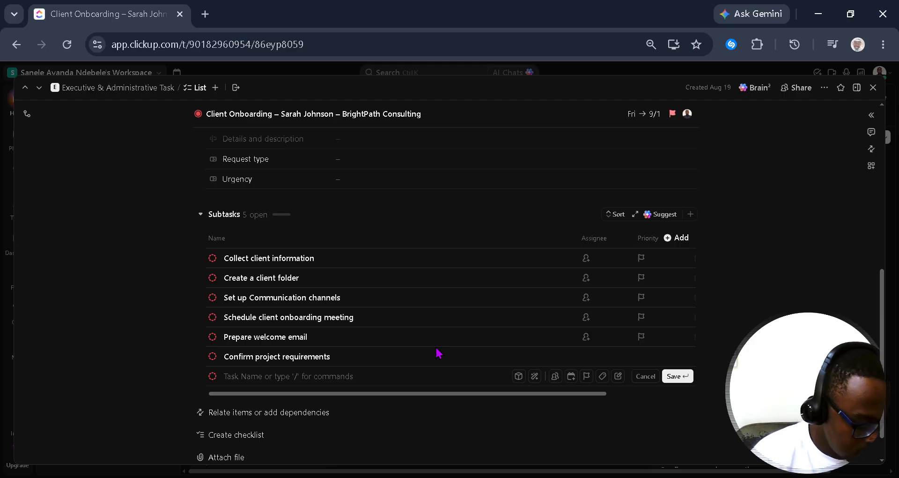
# Step: Enter the 'Complete final onboarding check' subtask and start a checklist on the task
pyautogui.write('Complet')
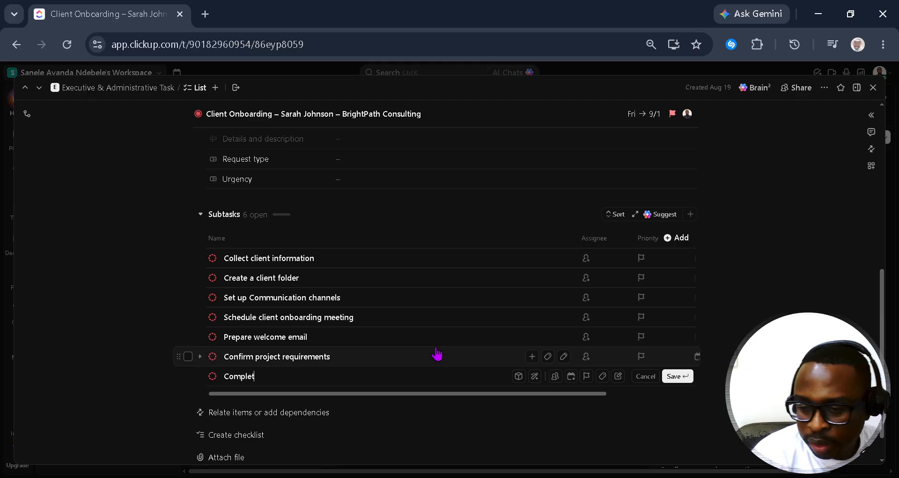
pyautogui.write('e final')
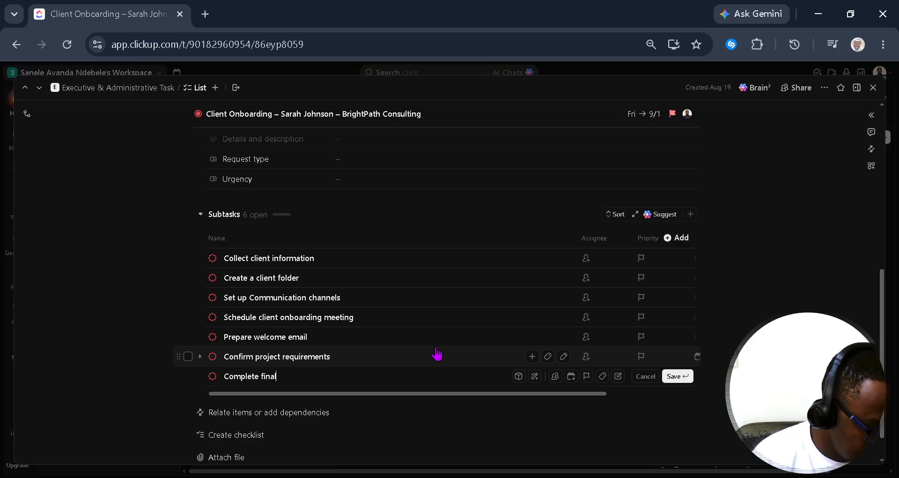
pyautogui.write(' onbor')
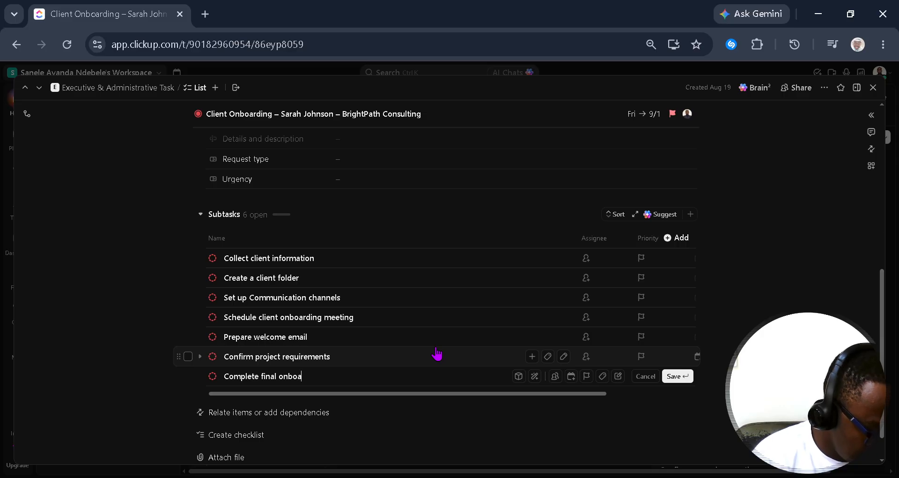
pyautogui.write('ading ')
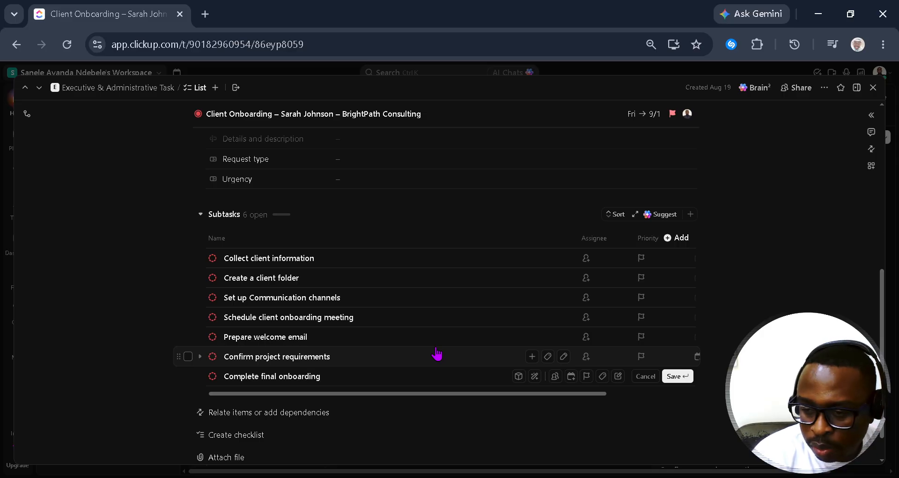
pyautogui.write('check')
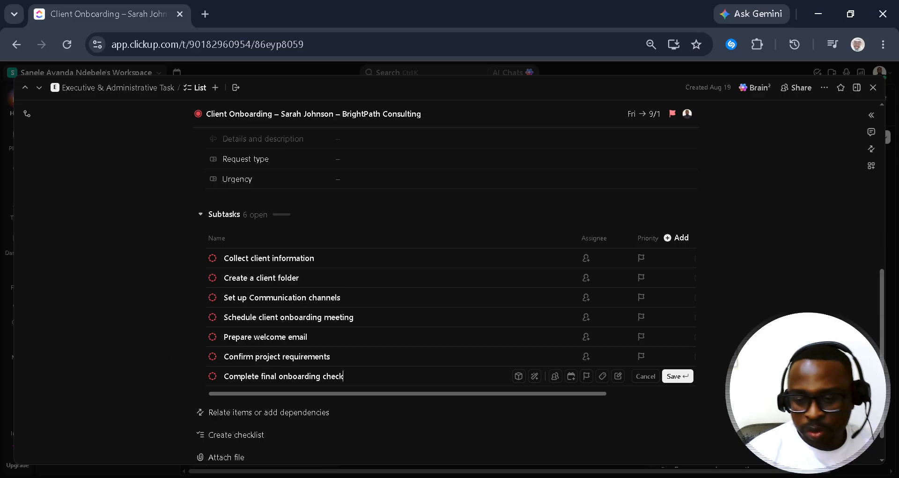
pyautogui.scroll(-1, 307, 376)
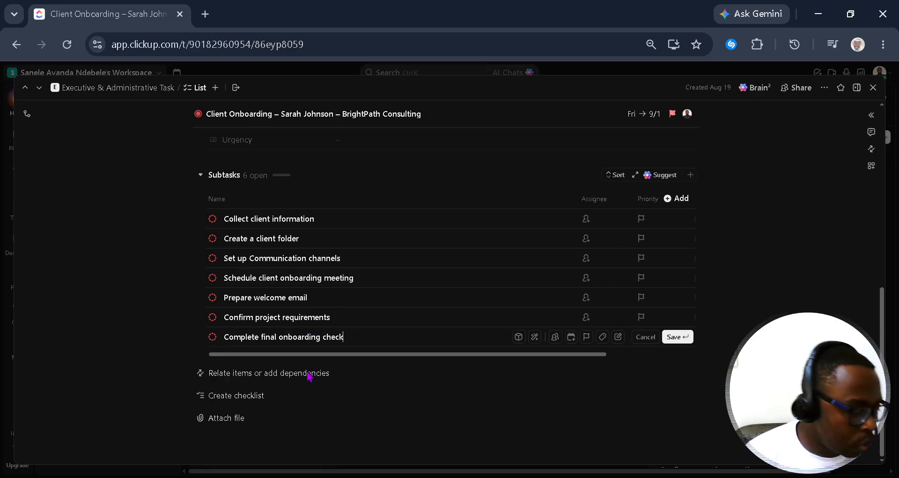
pyautogui.click(262, 405)
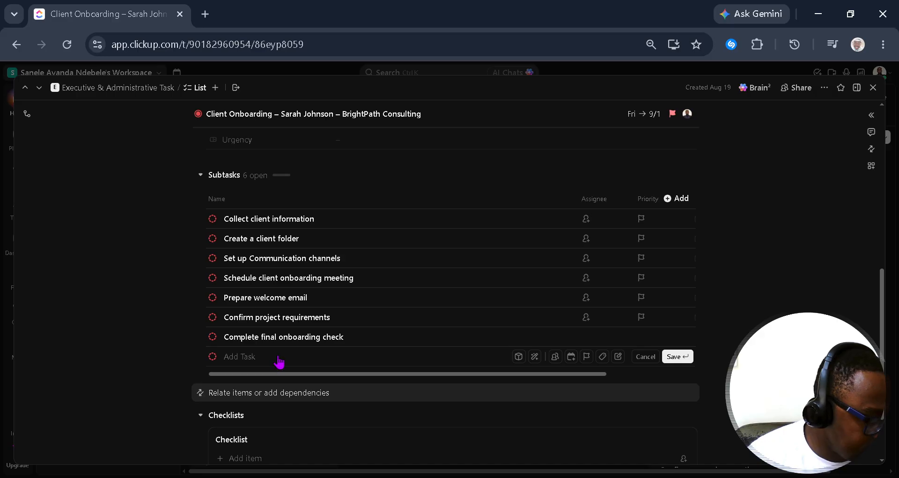
# Step: Create a checklist on the task and rename it 'Onboarding Quality Check'
pyautogui.scroll(-2, 275, 404)
pyautogui.click(353, 349)
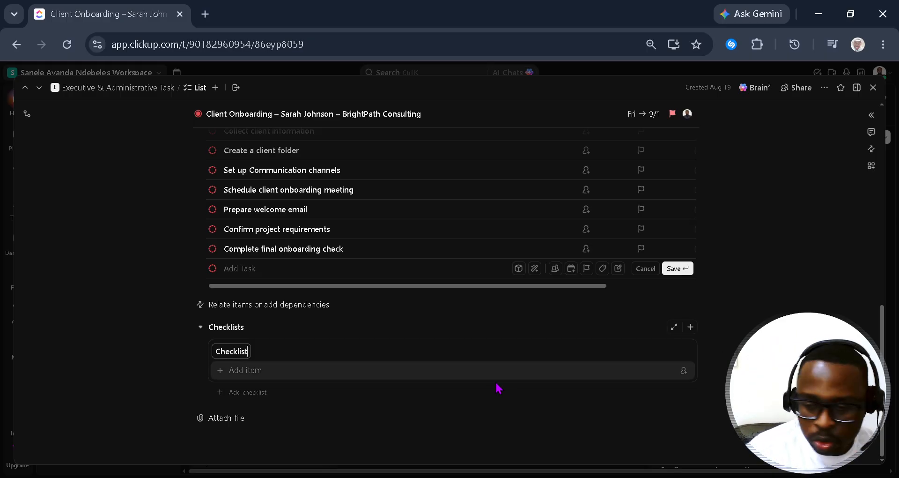
pyautogui.hotkey('alt', 'Tab')
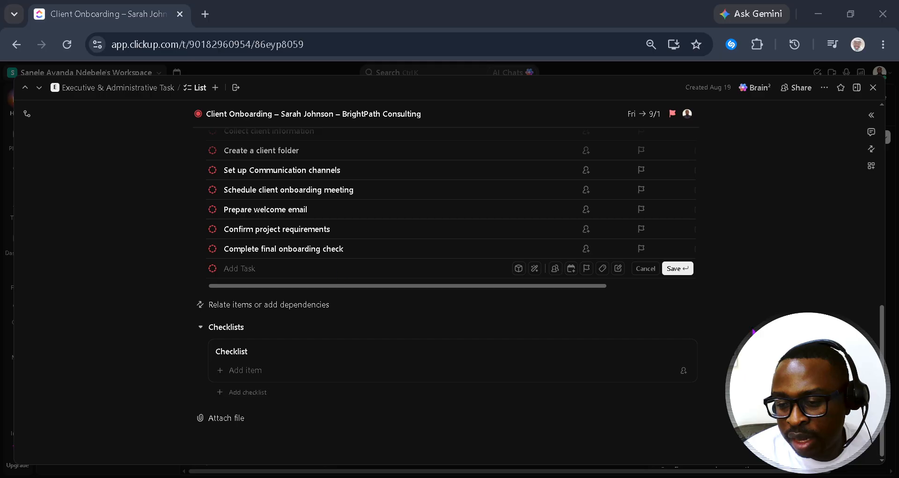
pyautogui.click(237, 337)
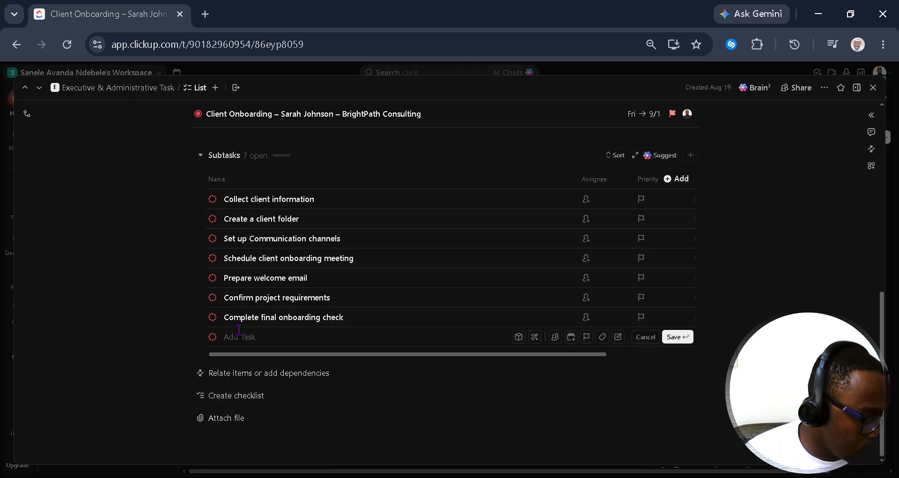
pyautogui.click(237, 396)
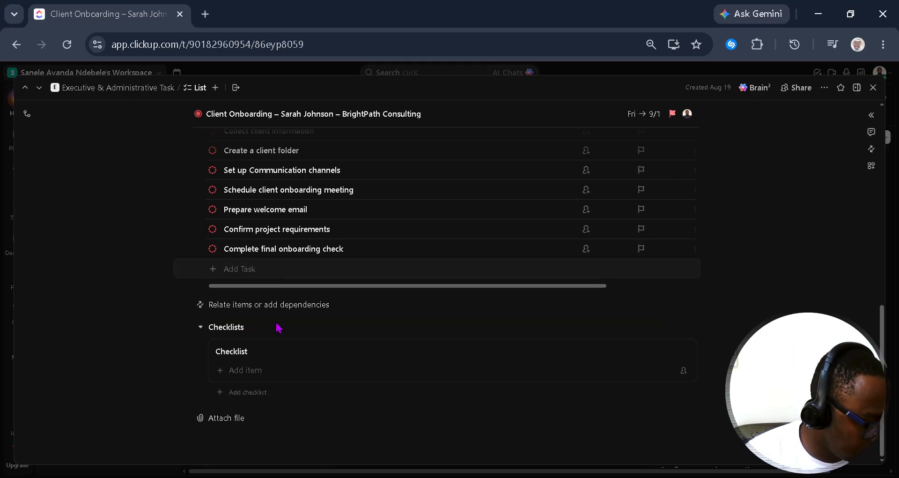
pyautogui.doubleClick(241, 351)
pyautogui.press('BackSpace')
pyautogui.write('Onboarding Quality Check')
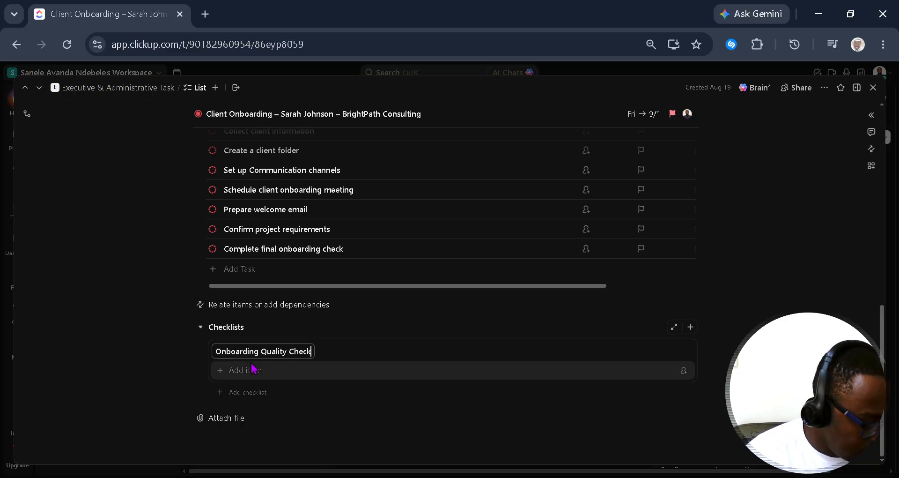
# Step: Add checklist items: Client contact information verified, Project requirements confirmed, Communication channels confirmed
pyautogui.click(282, 374)
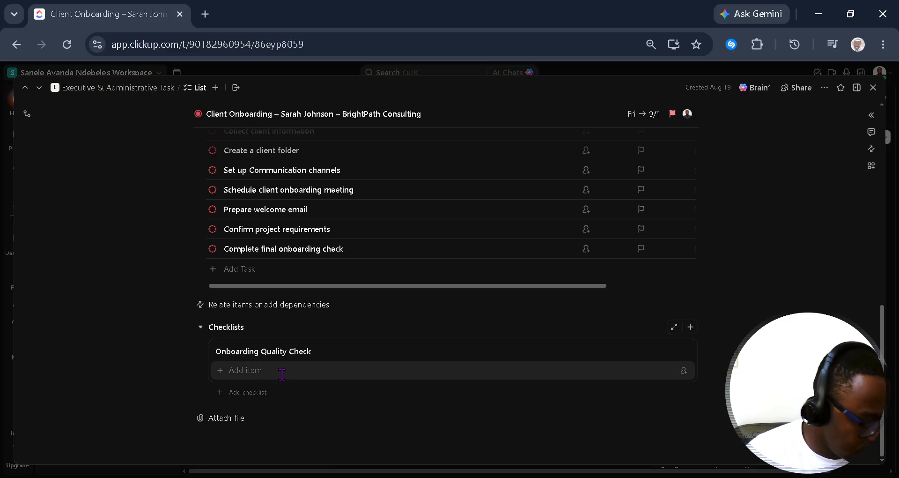
pyautogui.write('C')
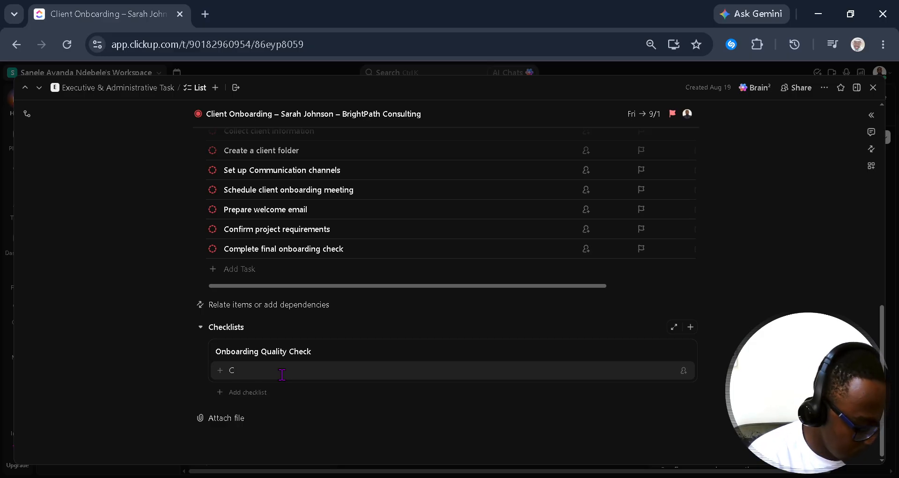
pyautogui.write('lient')
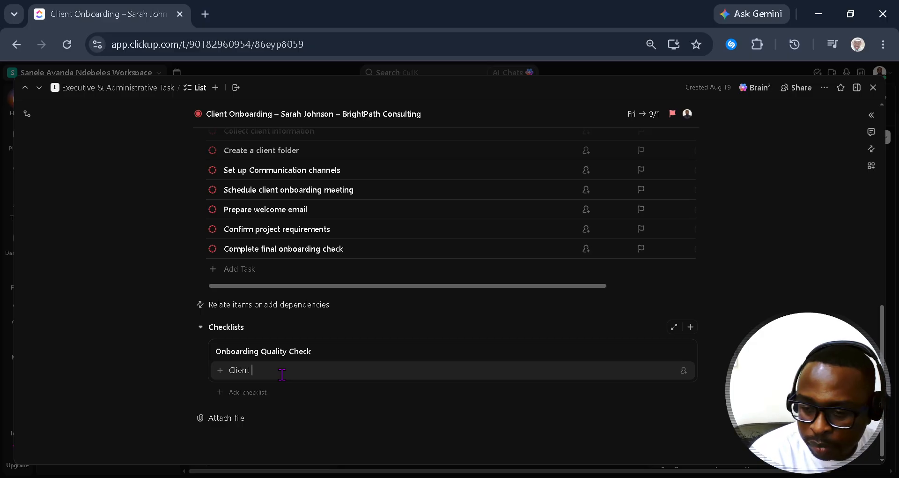
pyautogui.write(' conta')
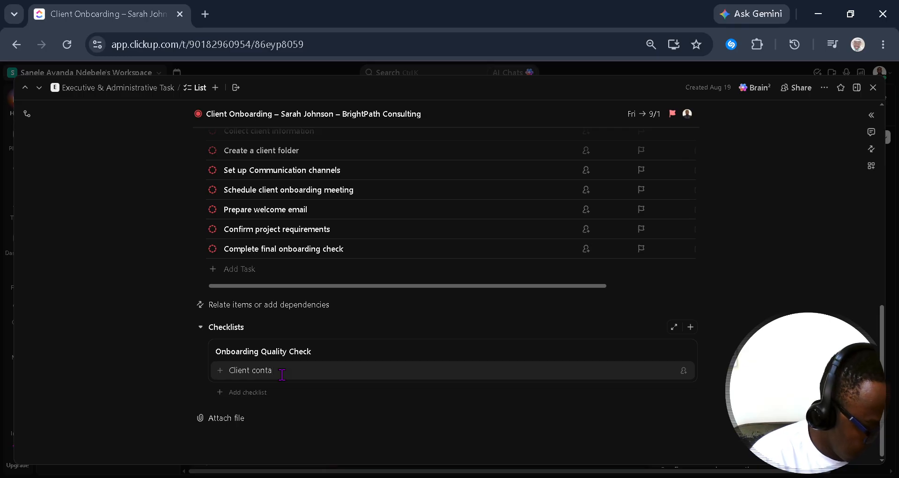
pyautogui.write('ct informa')
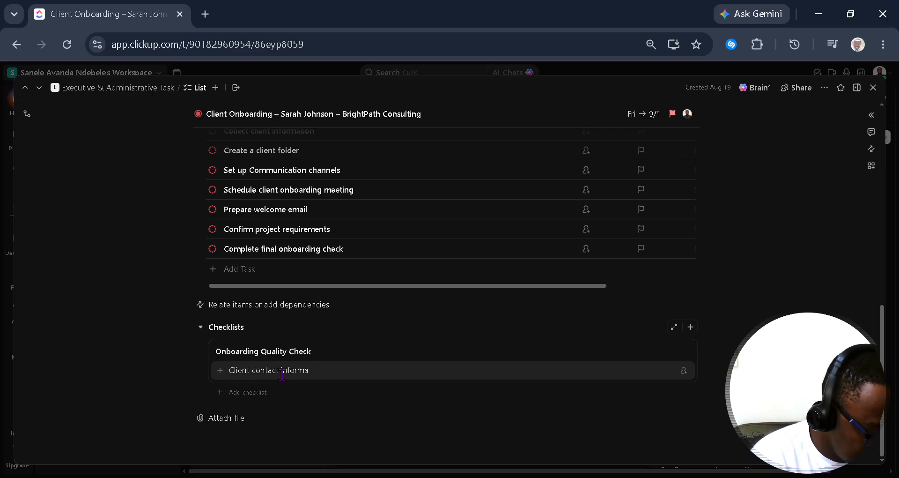
pyautogui.write('tion')
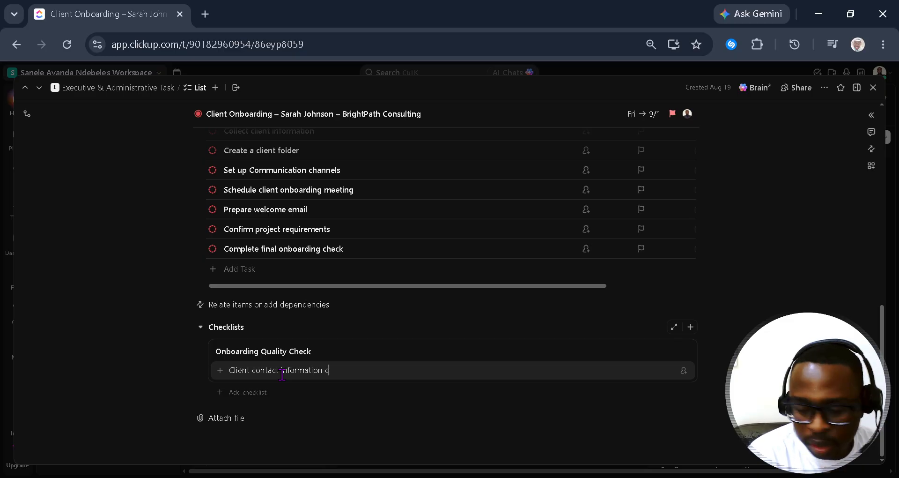
pyautogui.write(' verifi')
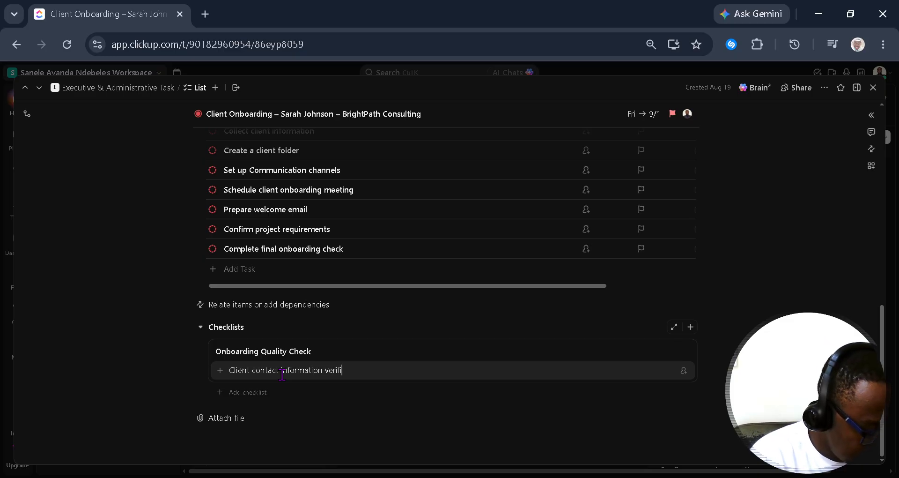
pyautogui.write('ed')
pyautogui.press('Return')
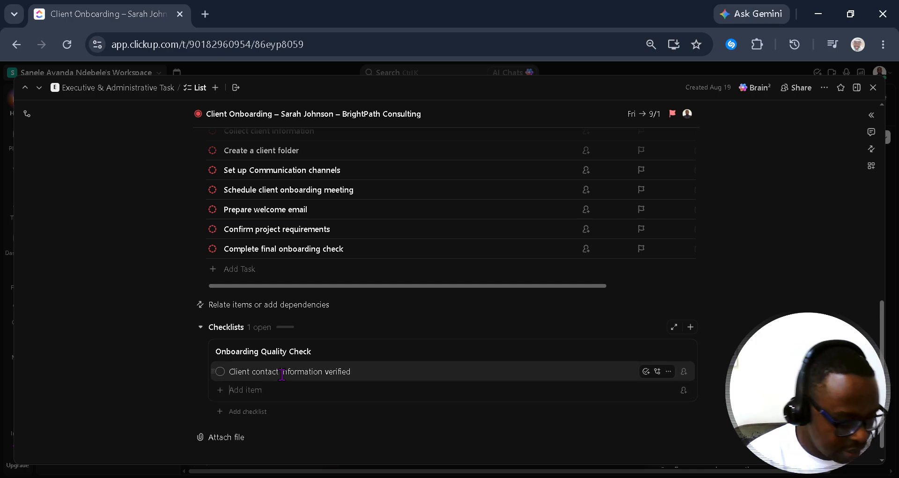
pyautogui.write('Pro')
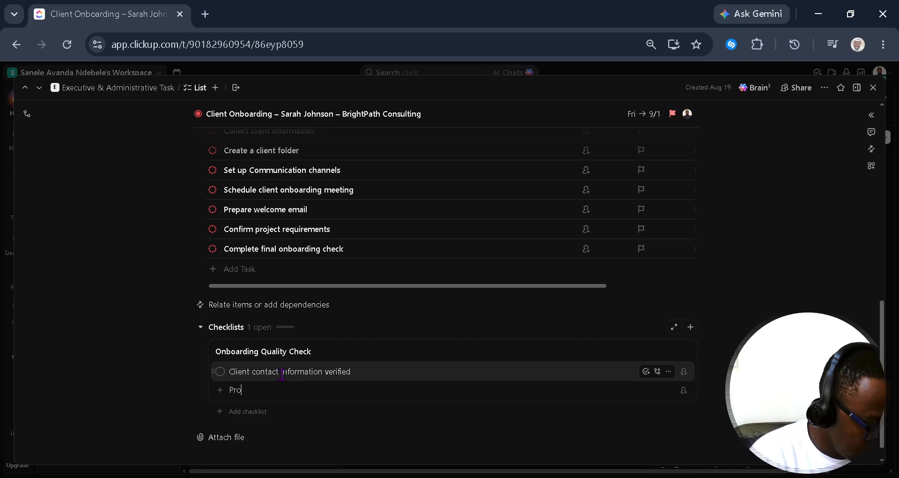
pyautogui.write('ject')
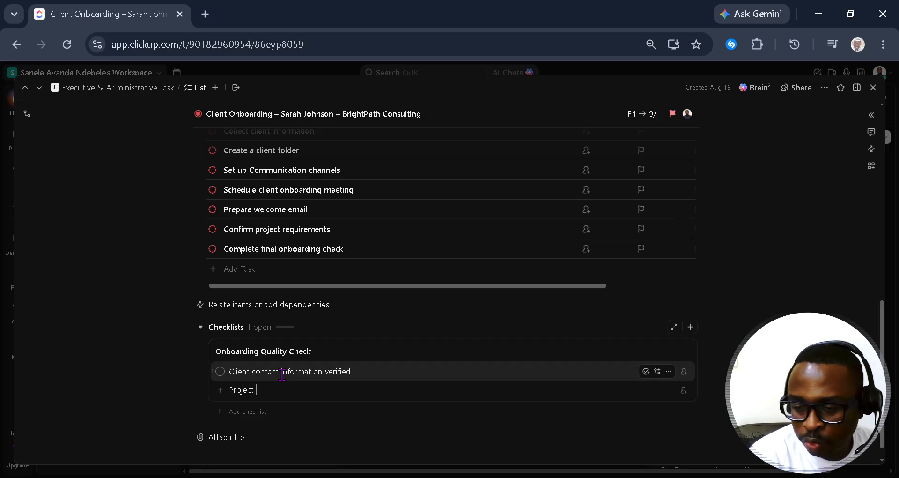
pyautogui.write(' requirement')
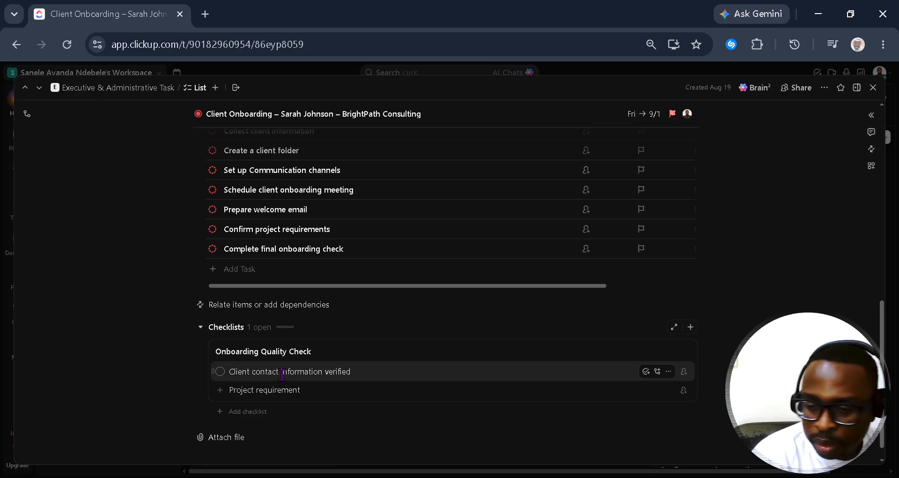
pyautogui.write('s con')
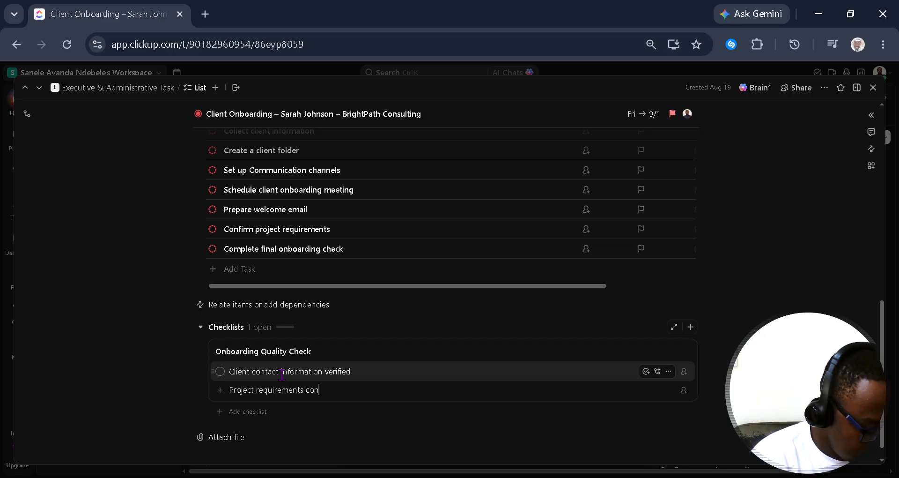
pyautogui.write('firmed')
pyautogui.press('Return')
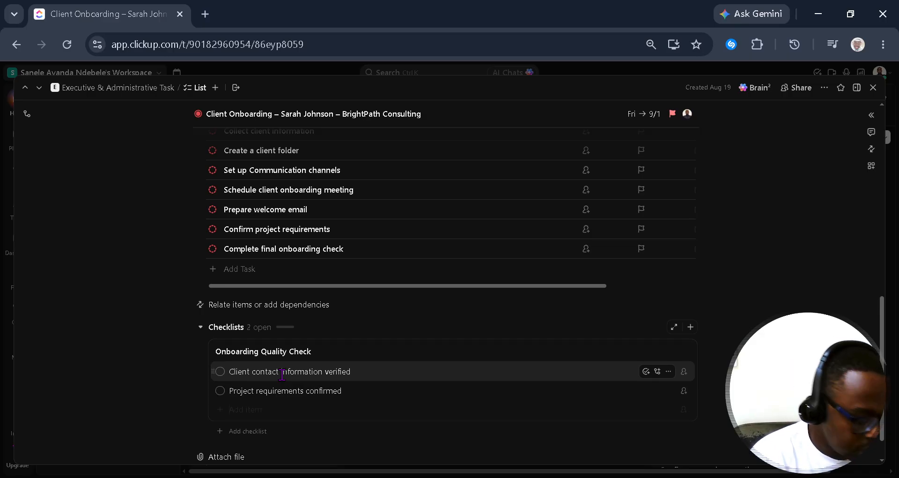
pyautogui.write('Comm')
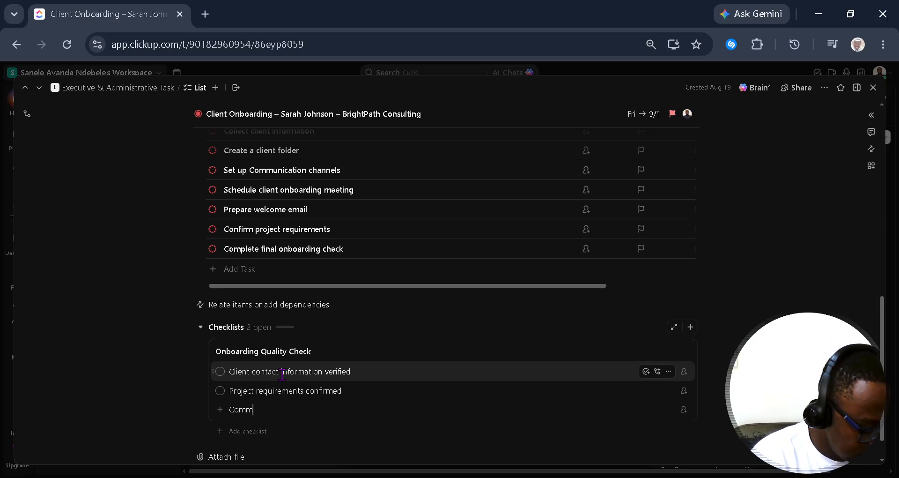
pyautogui.write('unication ')
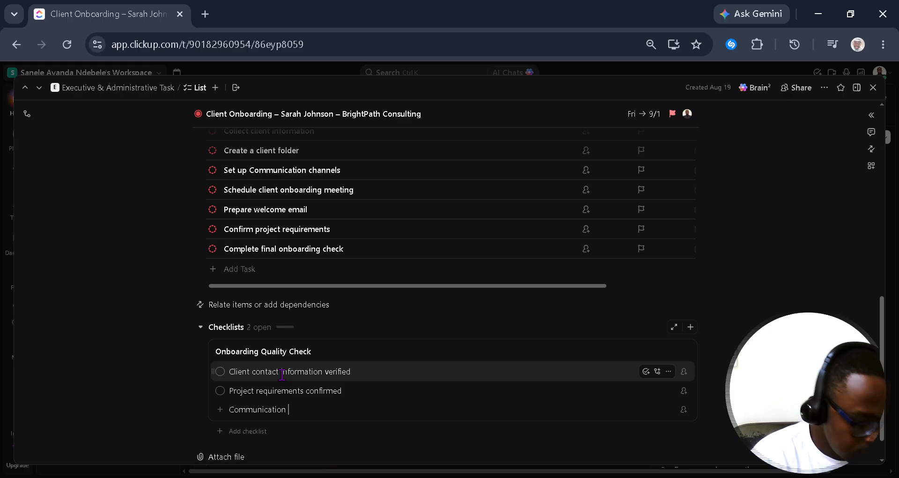
pyautogui.write('channels')
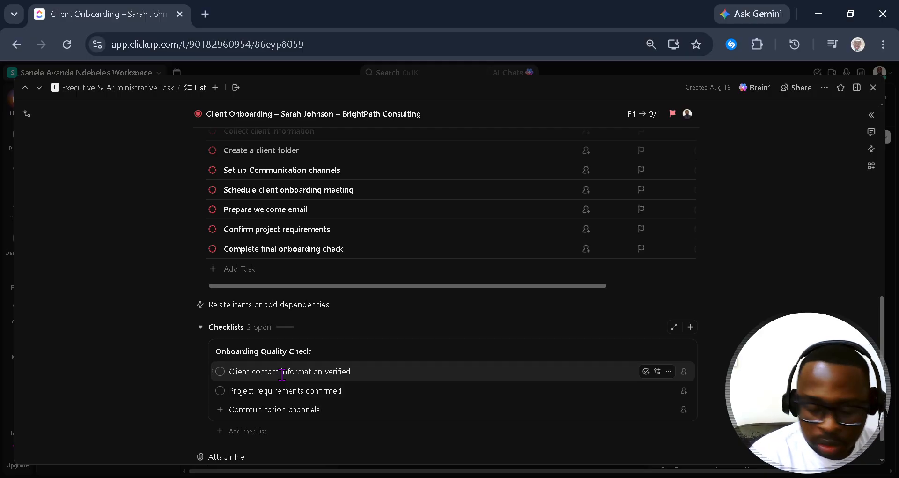
pyautogui.write(' confir')
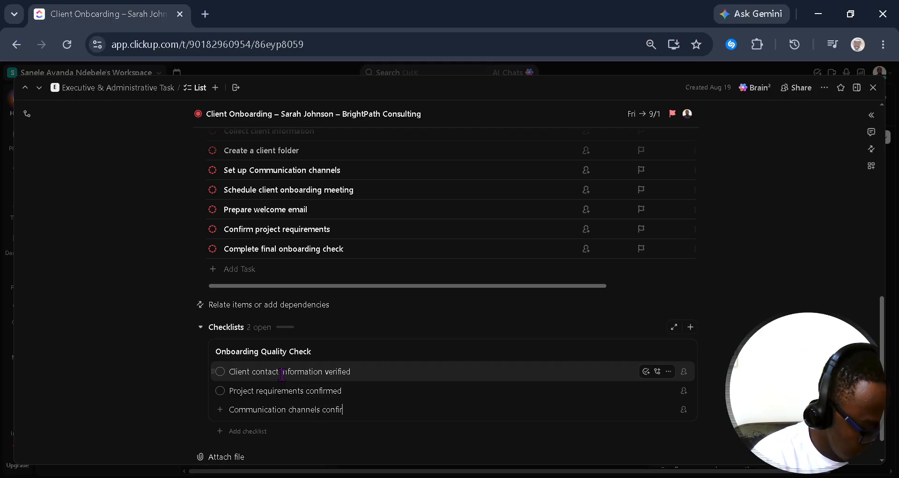
pyautogui.write('med')
pyautogui.press('Return')
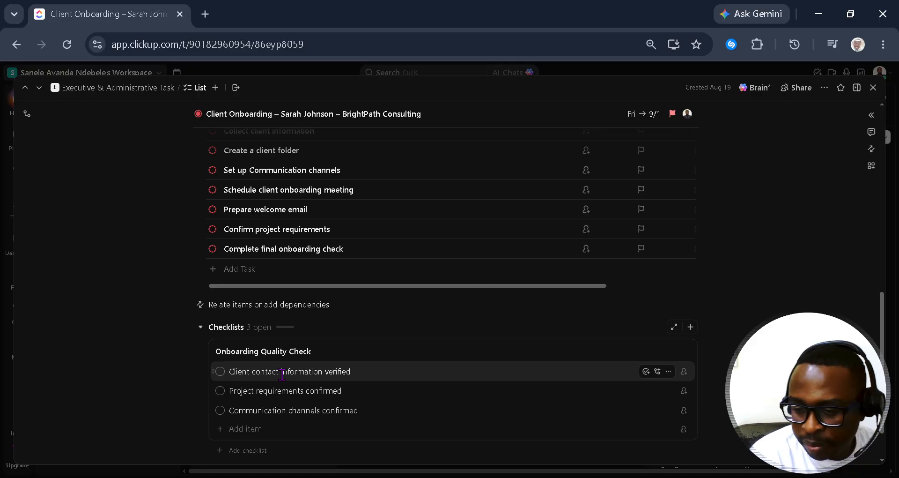
# Step: Add checklist items: Meeting scheduled, Client folder created, Welcome email prepared
pyautogui.write('MEetin')
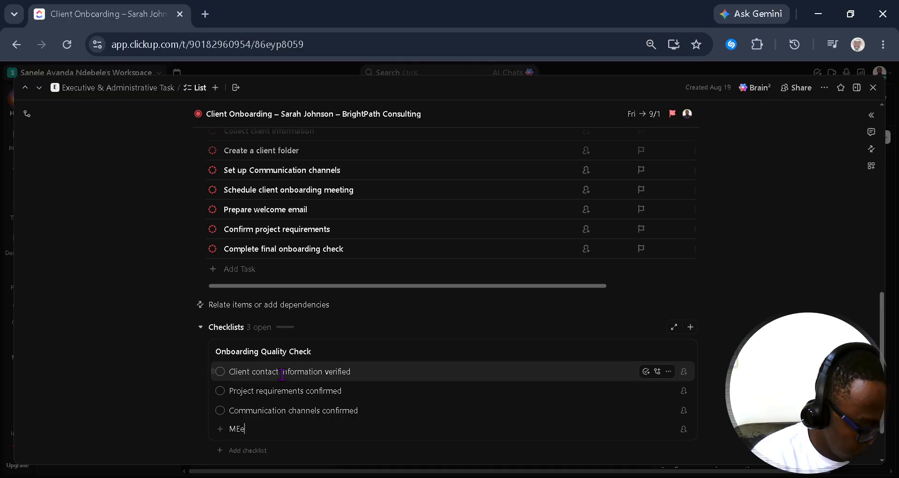
pyautogui.press('BackSpace')
pyautogui.press('BackSpace')
pyautogui.press('BackSpace')
pyautogui.press('BackSpace')
pyautogui.press('BackSpace')
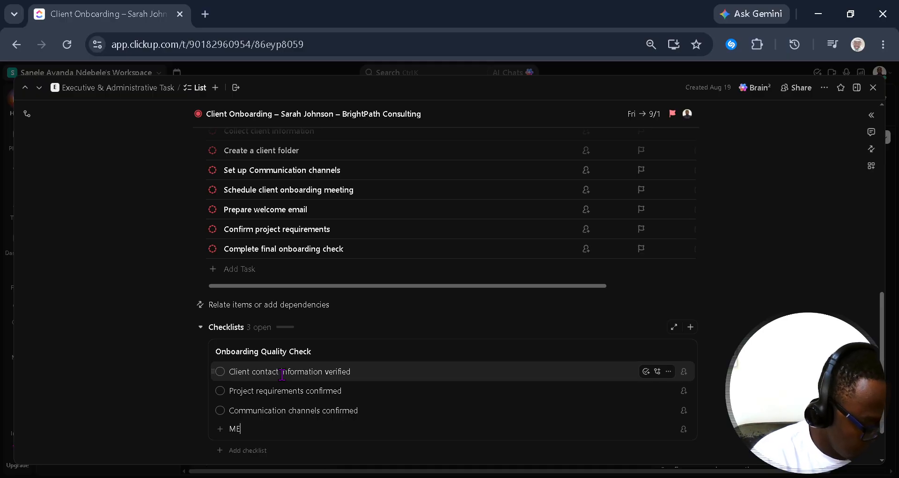
pyautogui.write('eeting ')
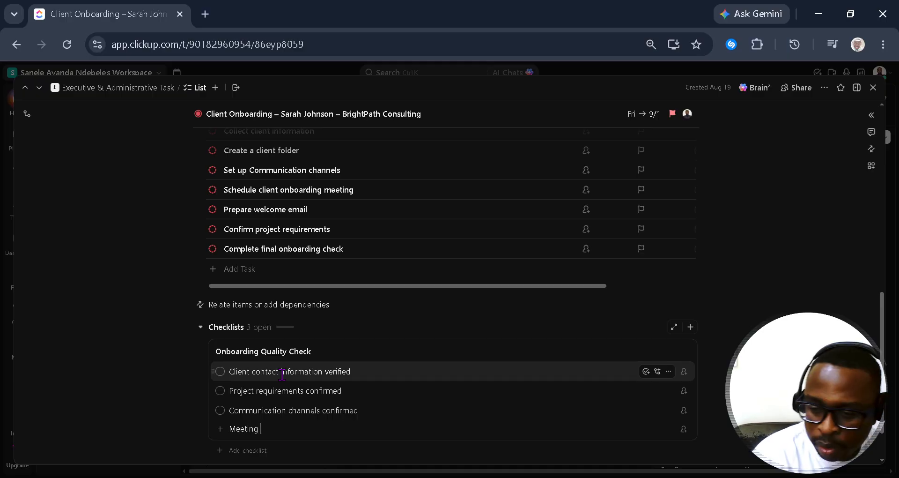
pyautogui.write('scheduled')
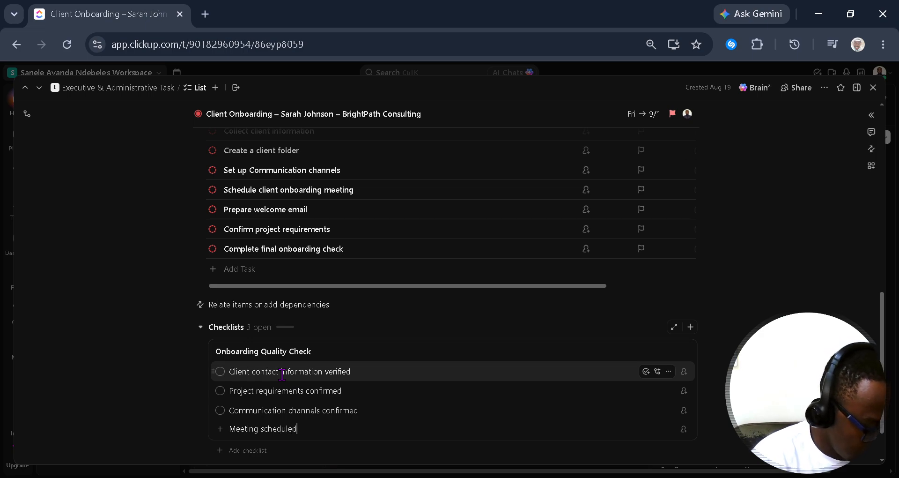
pyautogui.press('Return')
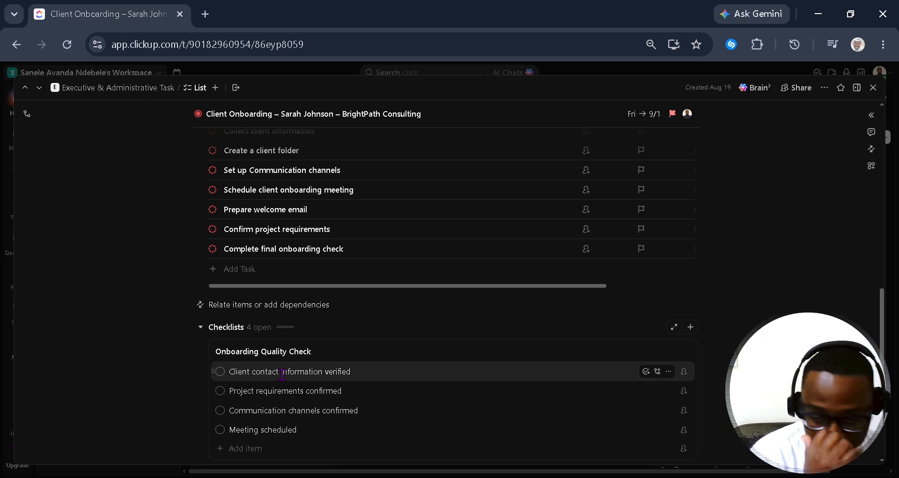
pyautogui.write('Clie')
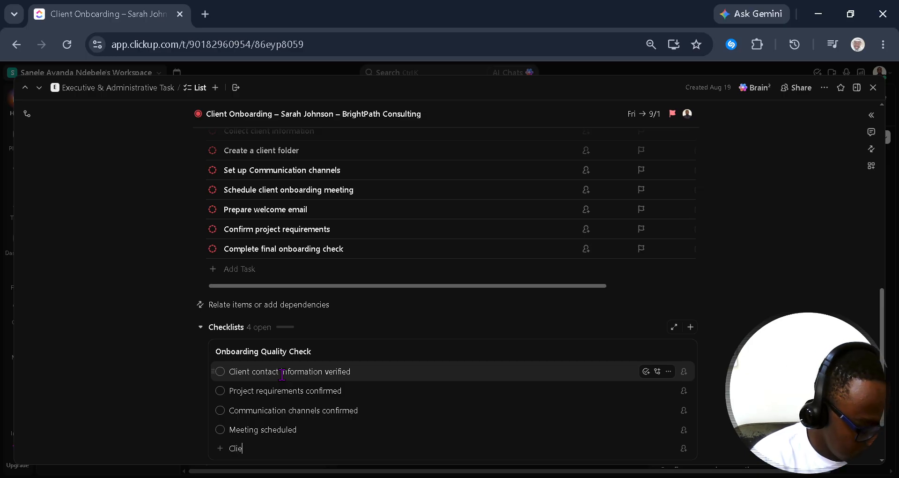
pyautogui.write('nt fol')
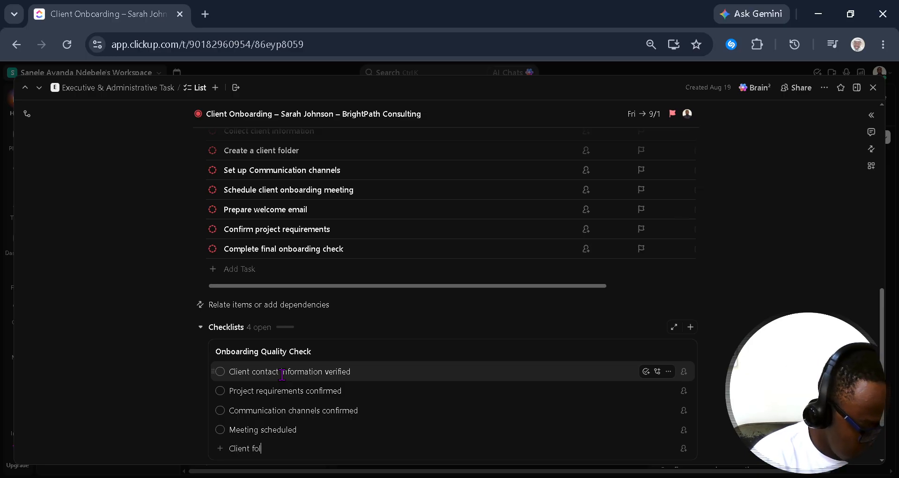
pyautogui.write('der created')
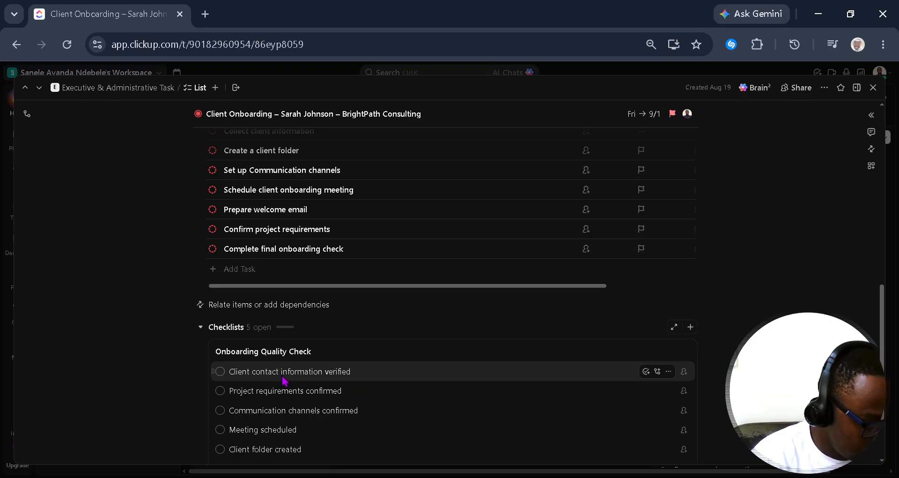
pyautogui.press('Return')
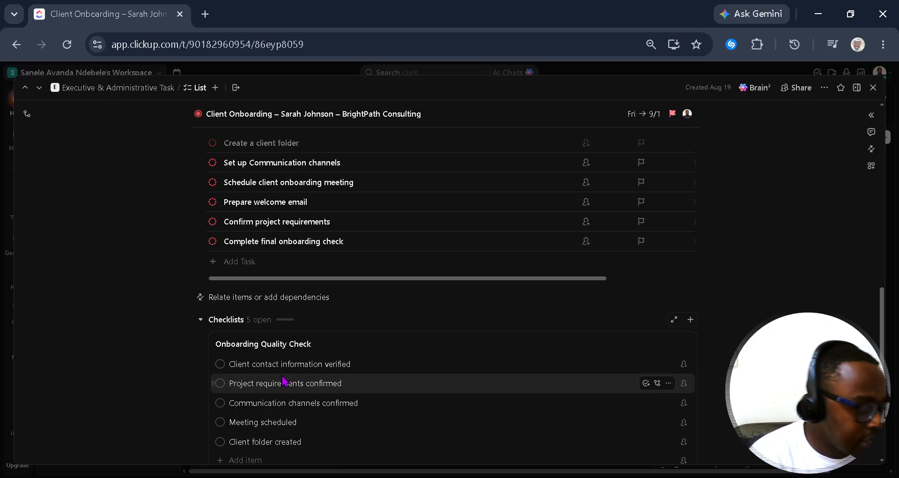
pyautogui.scroll(-2, 276, 363)
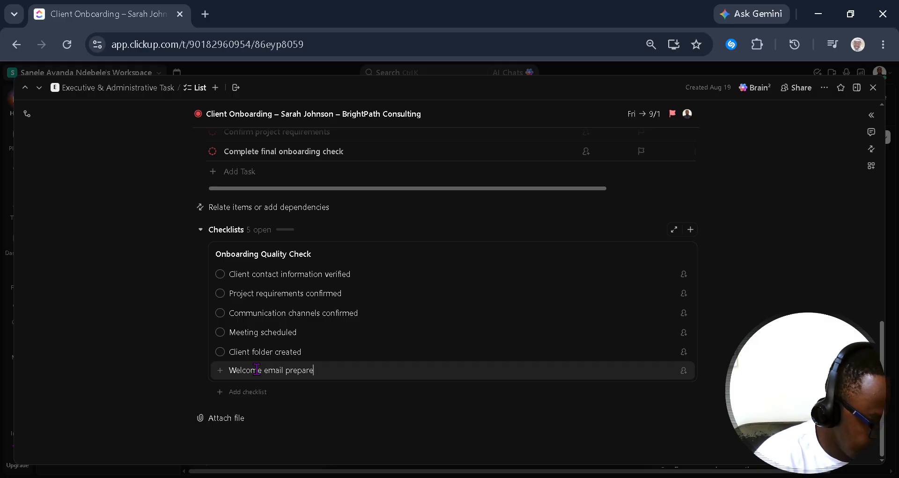
pyautogui.press('Return')
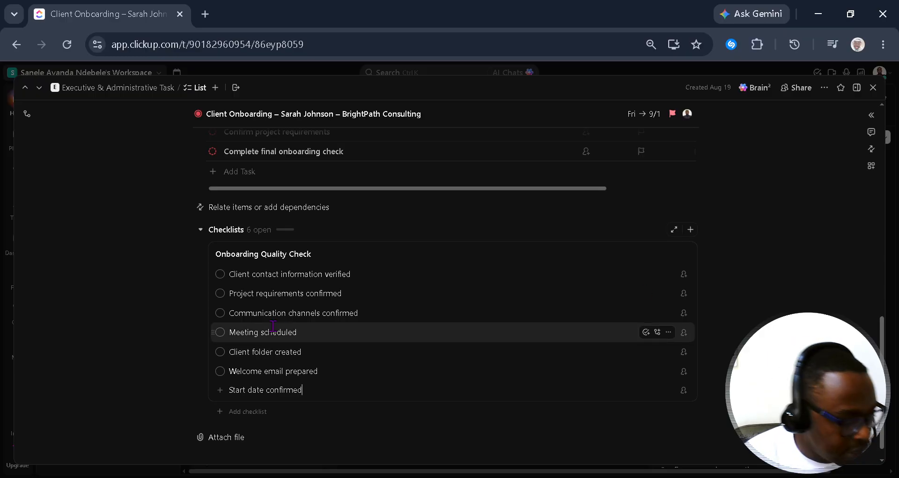
pyautogui.click(221, 274)
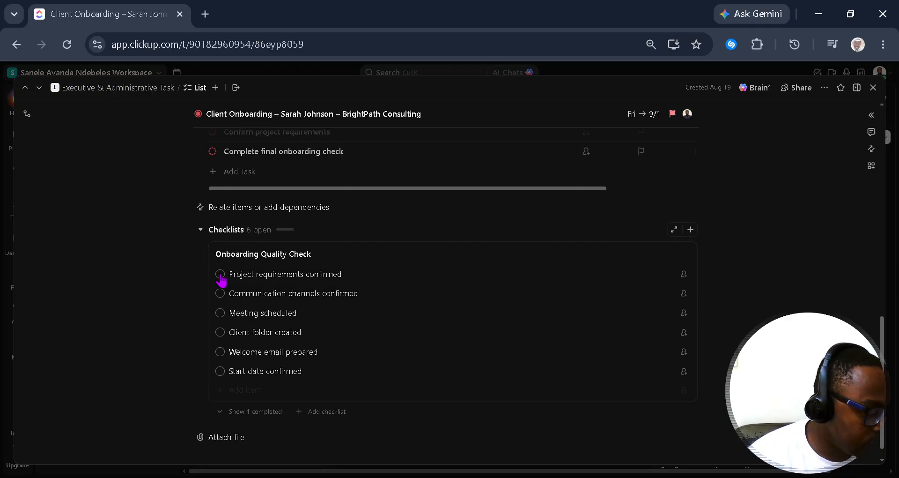
pyautogui.click(220, 275)
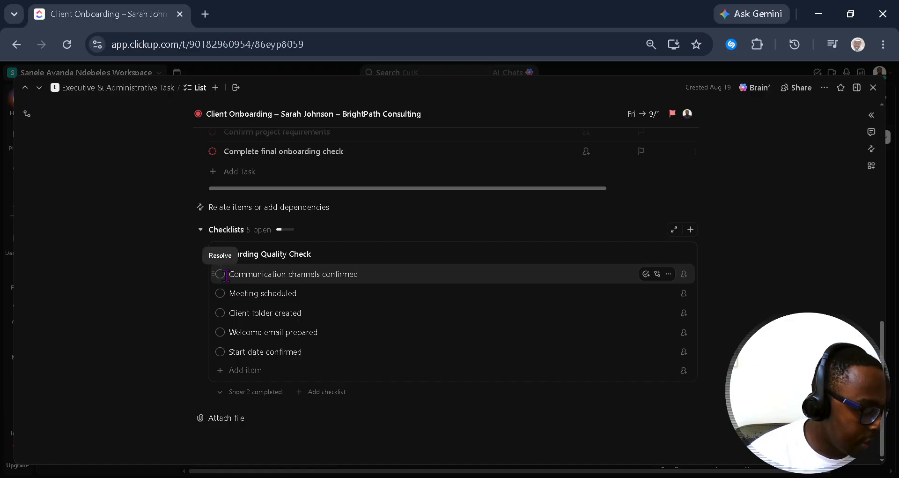
pyautogui.click(235, 393)
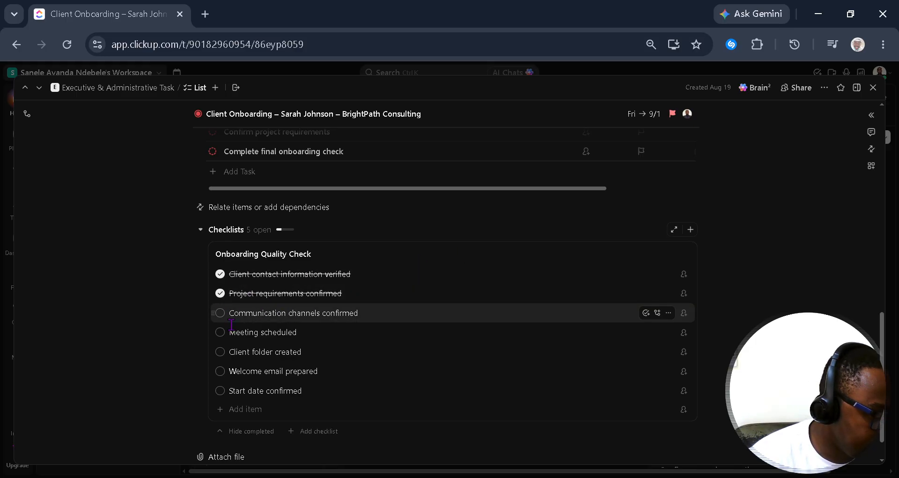
pyautogui.click(220, 353)
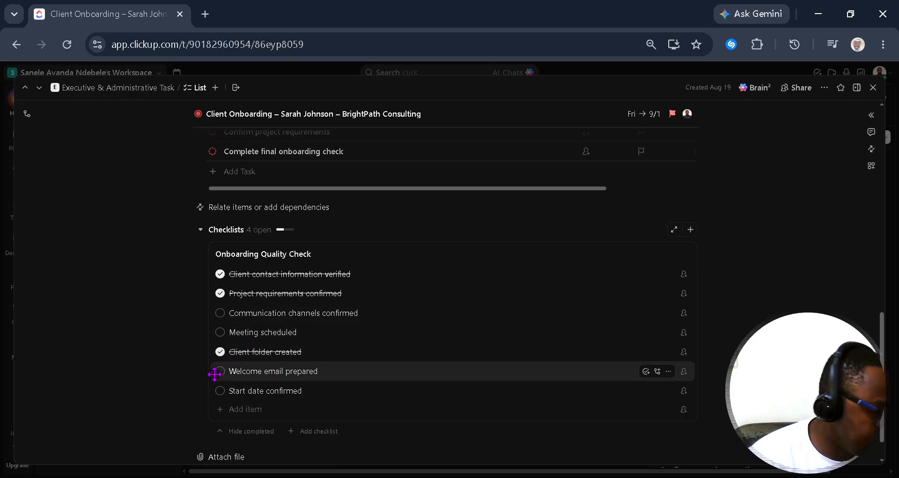
pyautogui.click(220, 371)
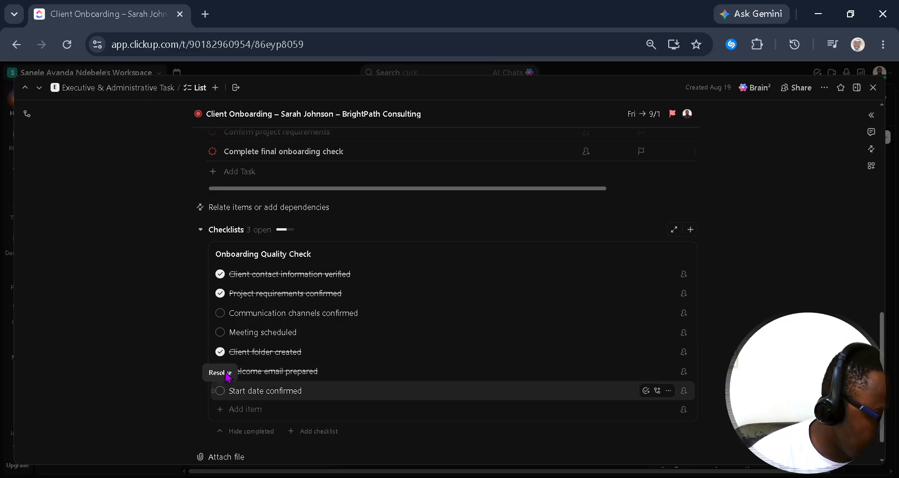
pyautogui.click(220, 313)
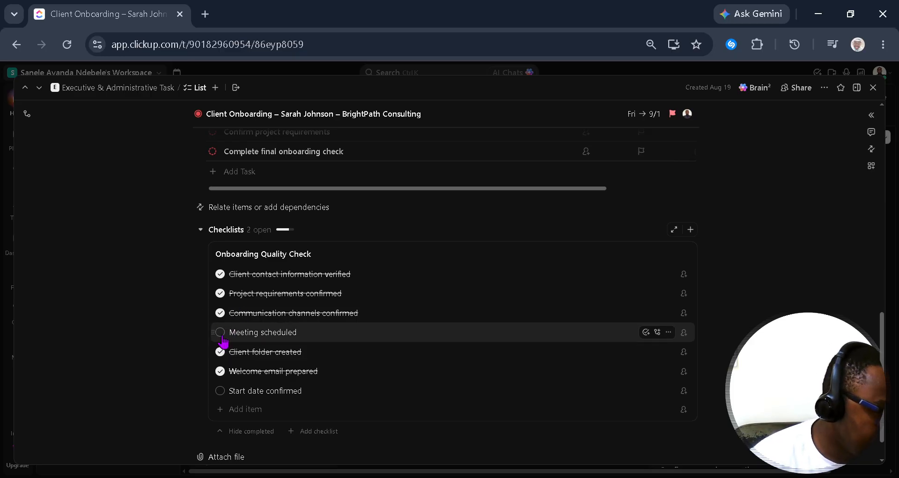
pyautogui.click(221, 331)
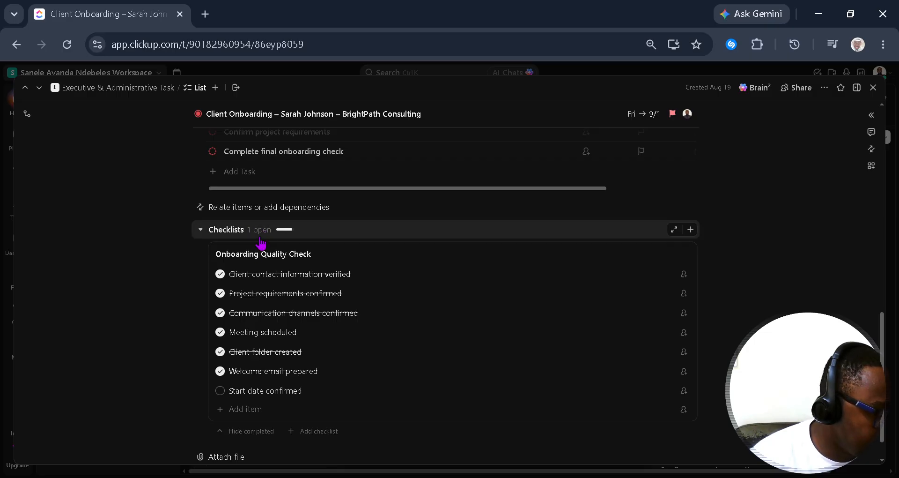
pyautogui.click(220, 274)
pyautogui.click(220, 293)
pyautogui.click(220, 313)
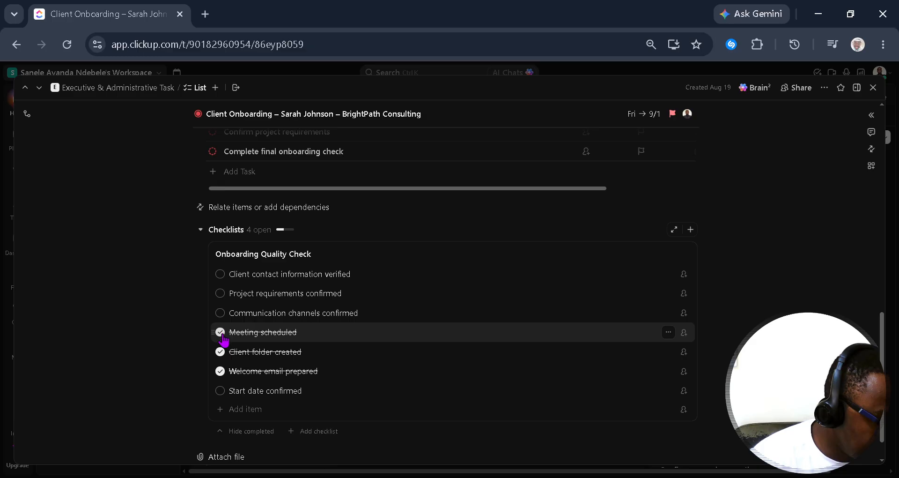
pyautogui.click(220, 332)
pyautogui.click(221, 351)
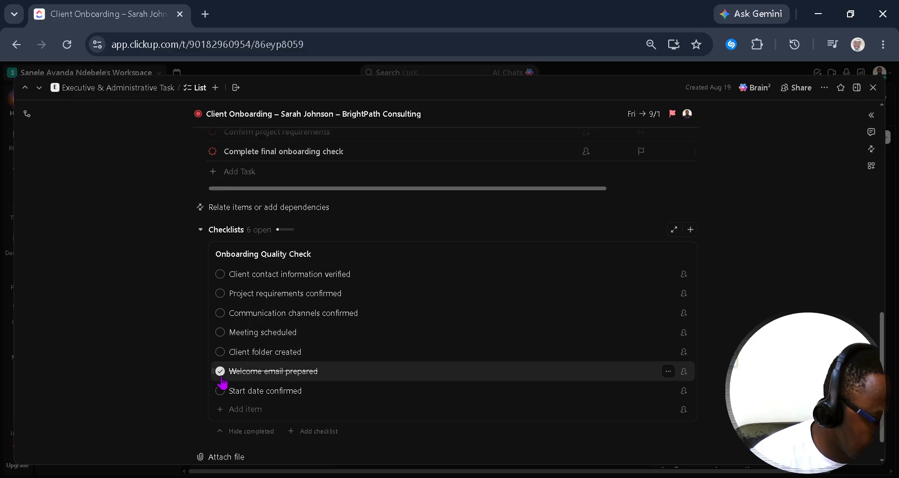
pyautogui.click(220, 370)
pyautogui.scroll(2, 308, 337)
pyautogui.scroll(4, 308, 337)
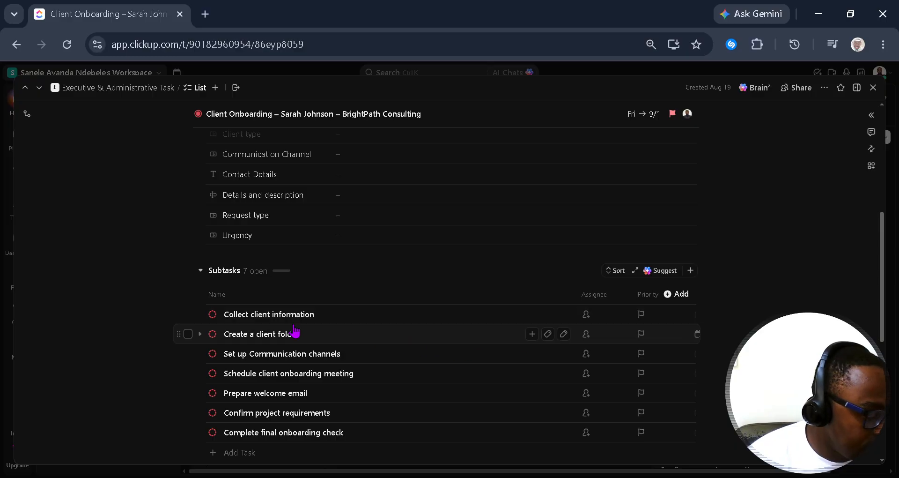
# Step: Set priorities: Collect client information High, Create a client folder Normal, Communication channels Urgent, meeting High
pyautogui.click(651, 315)
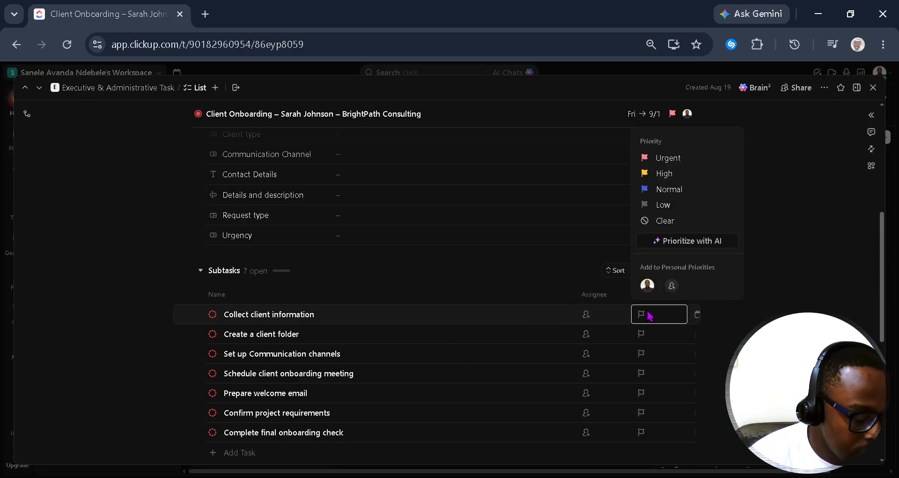
pyautogui.click(672, 174)
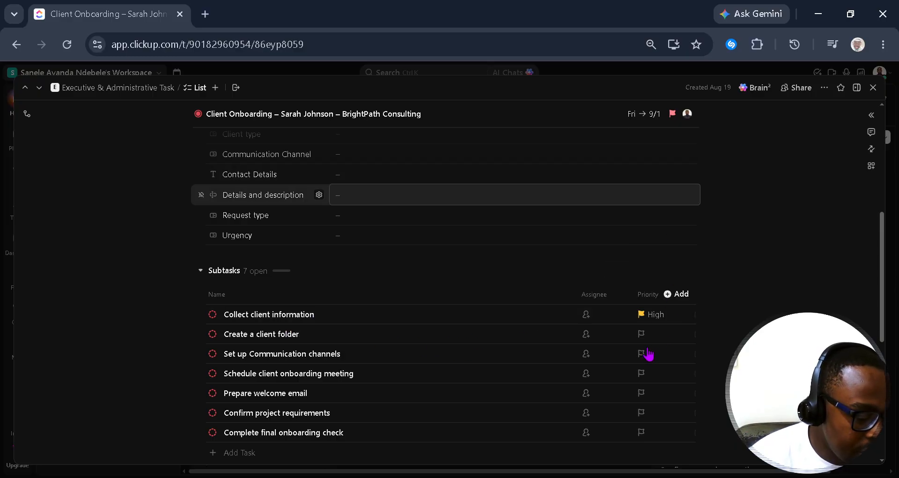
pyautogui.click(652, 335)
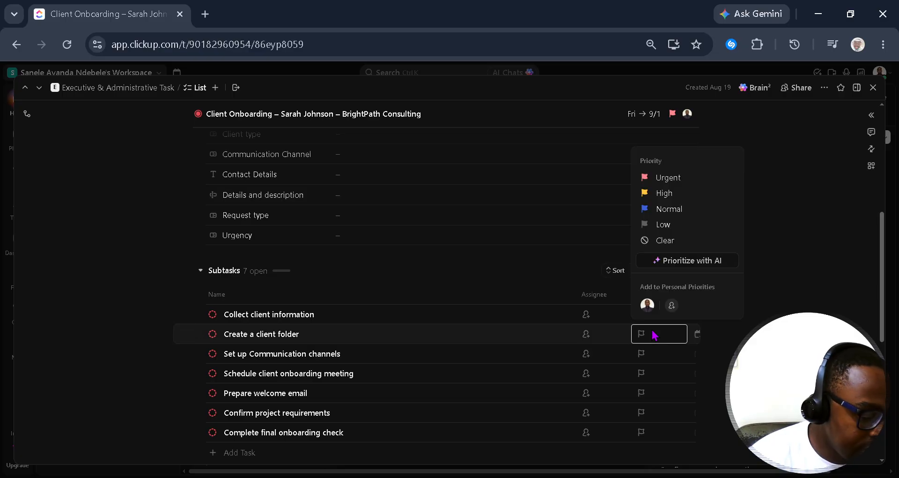
pyautogui.click(669, 209)
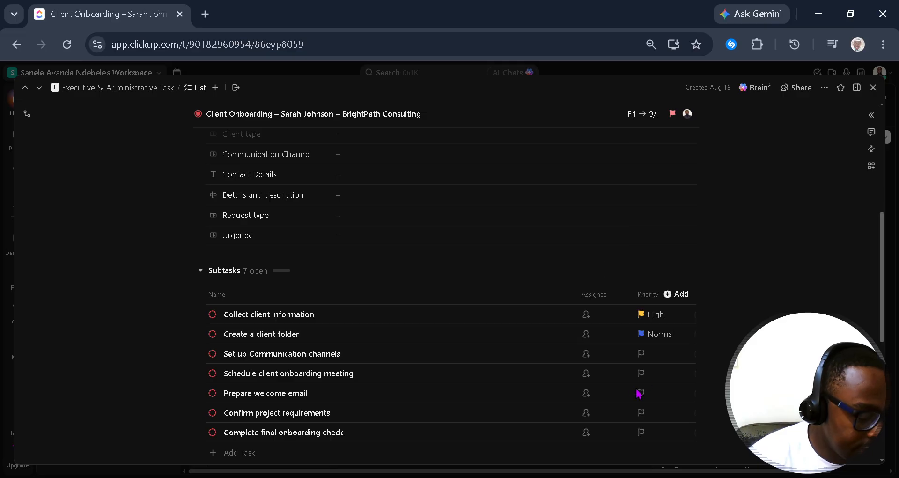
pyautogui.click(656, 355)
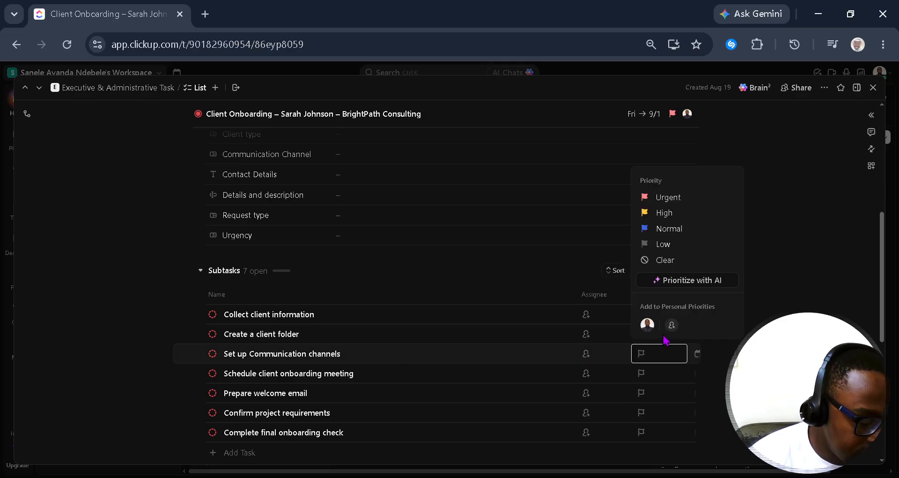
pyautogui.click(673, 198)
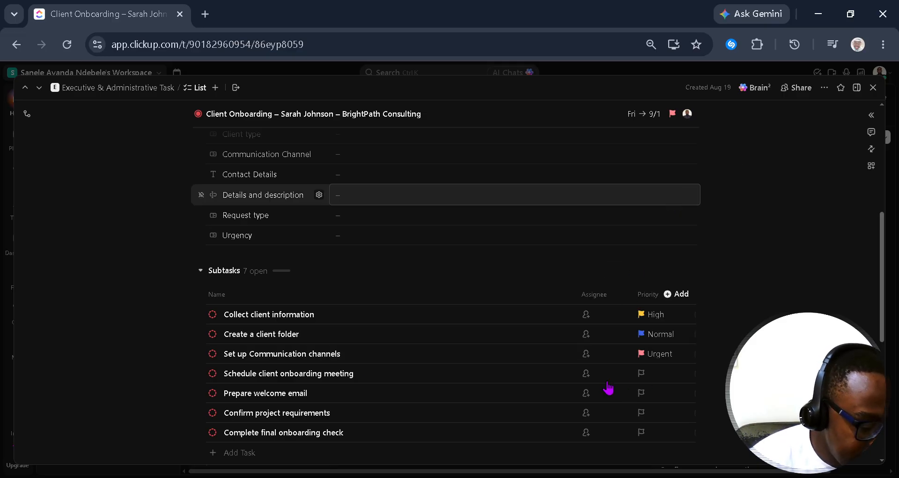
pyautogui.click(658, 372)
pyautogui.click(674, 234)
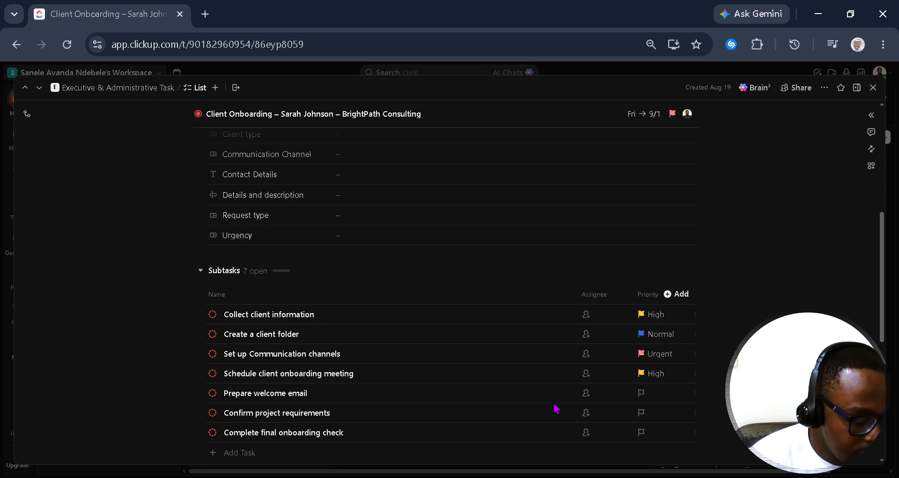
# Step: Set Prepare welcome email, Confirm project requirements and Complete final onboarding check to Normal priority
pyautogui.click(654, 398)
pyautogui.click(667, 268)
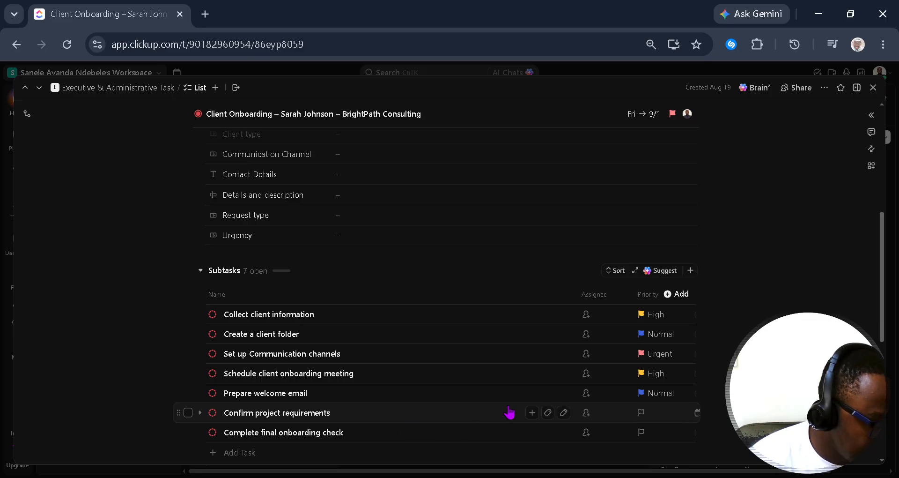
pyautogui.click(659, 412)
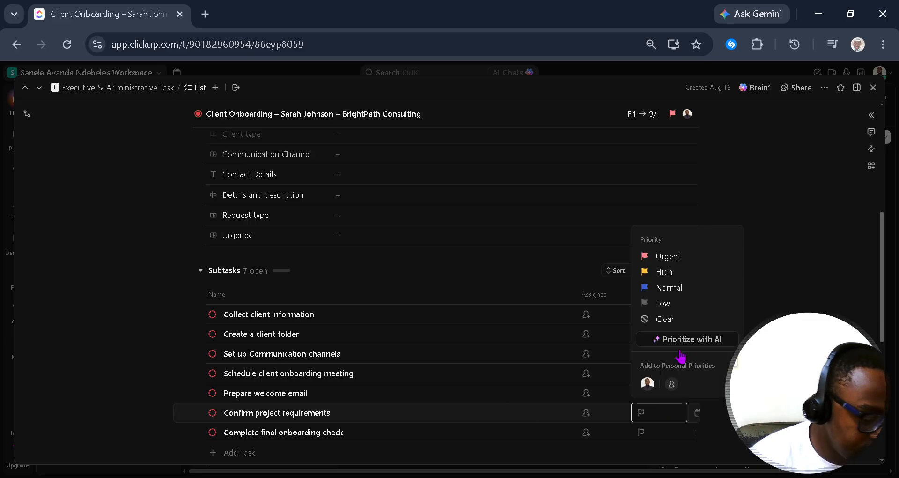
pyautogui.click(689, 288)
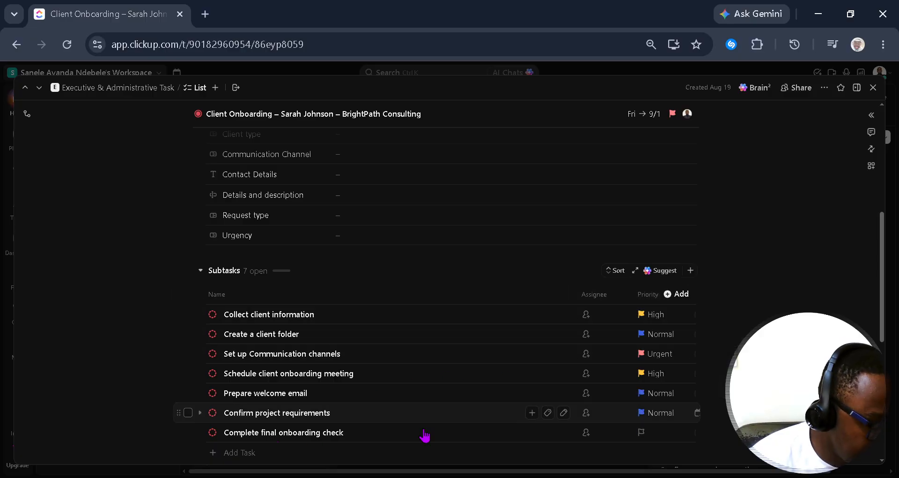
pyautogui.click(644, 427)
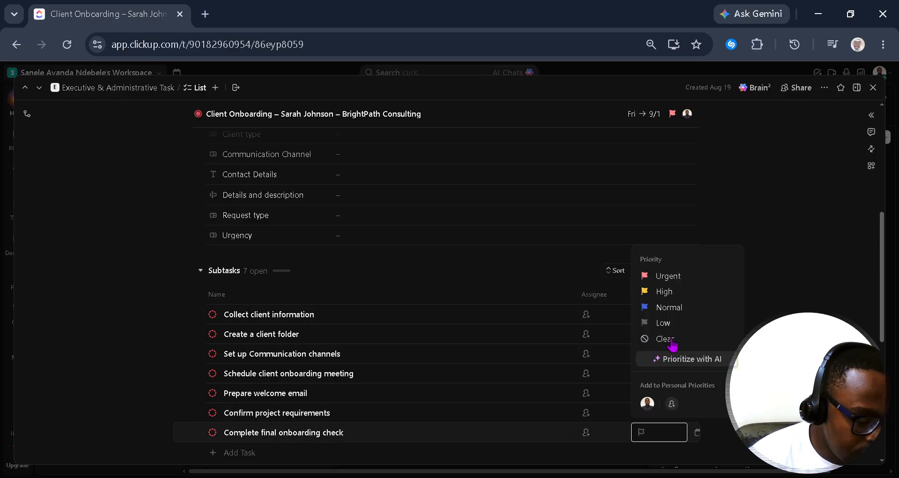
pyautogui.click(687, 307)
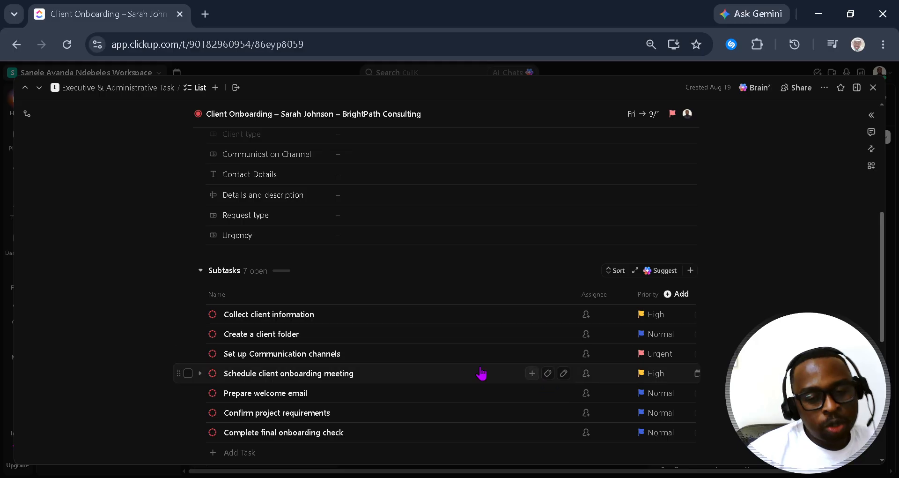
# Step: Assign yourself to Collect client information and Set up Communication channels, the other member to Create a client folder
pyautogui.click(591, 320)
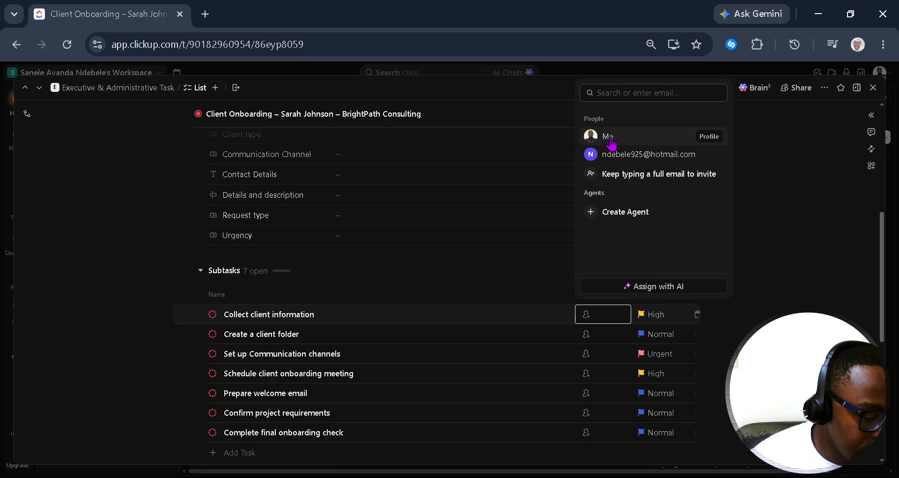
pyautogui.click(609, 138)
pyautogui.click(604, 333)
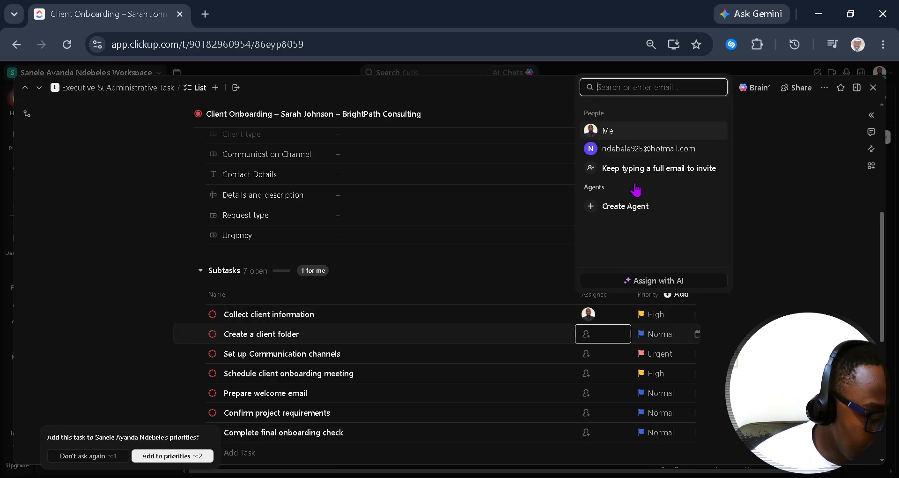
pyautogui.click(637, 176)
pyautogui.click(595, 409)
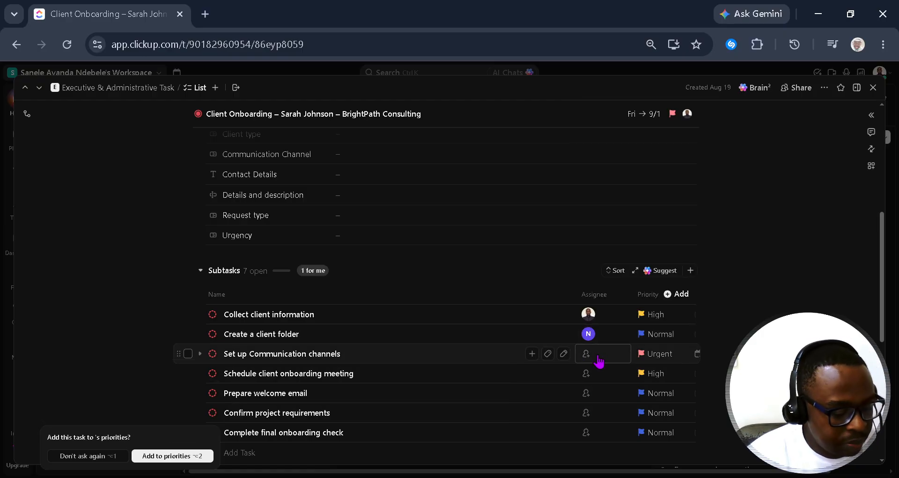
pyautogui.click(599, 361)
pyautogui.click(609, 176)
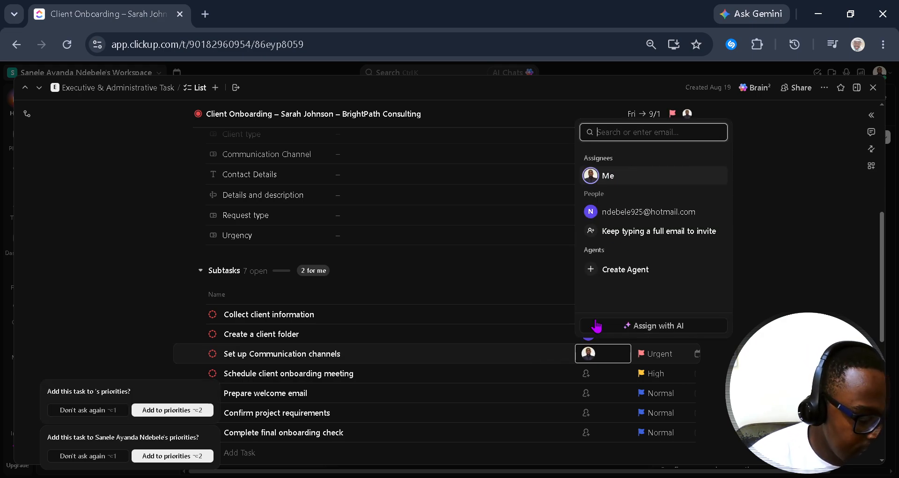
# Step: Assign yourself to the meeting, welcome email and requirements subtasks, the other member to the final check
pyautogui.click(587, 373)
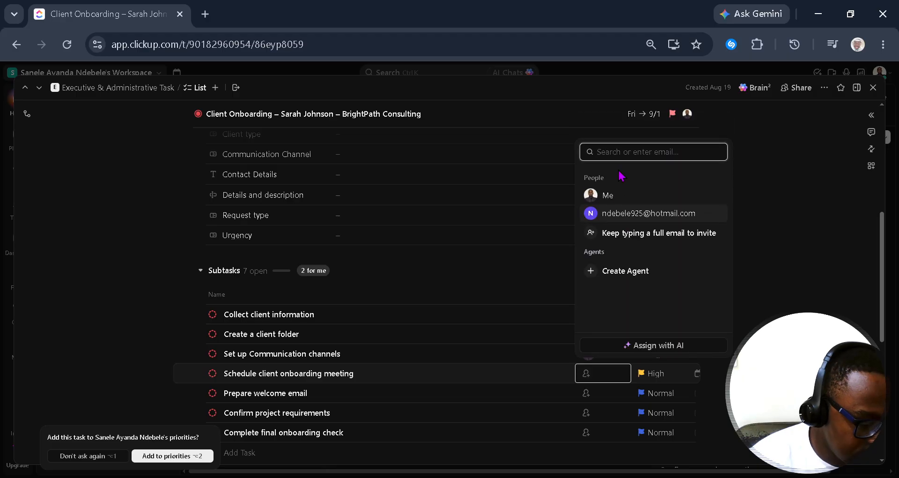
pyautogui.click(609, 170)
pyautogui.click(587, 397)
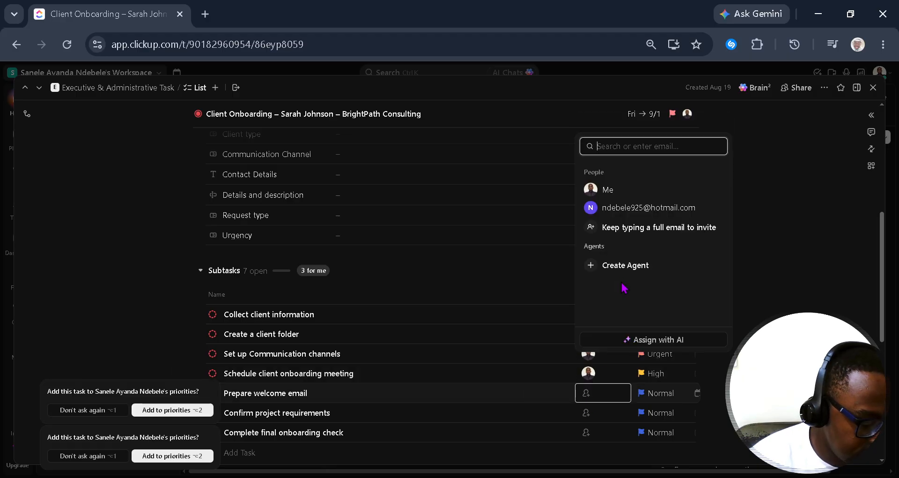
pyautogui.click(609, 193)
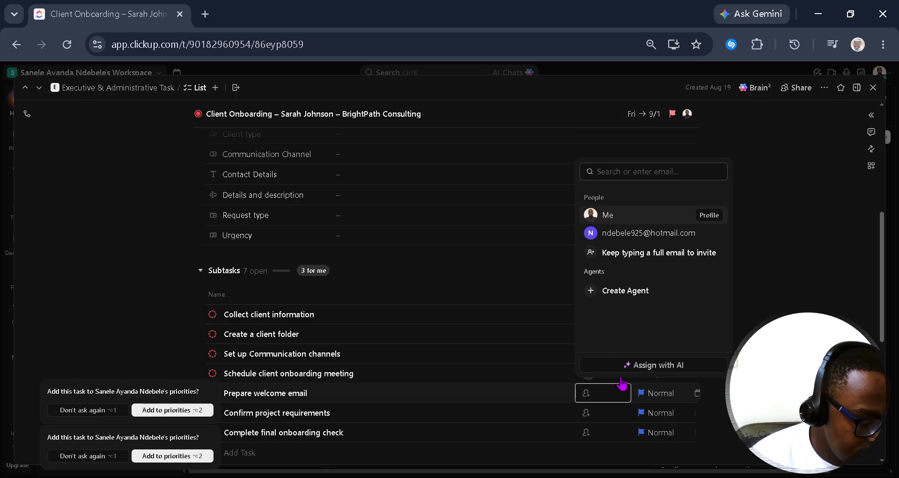
pyautogui.click(598, 423)
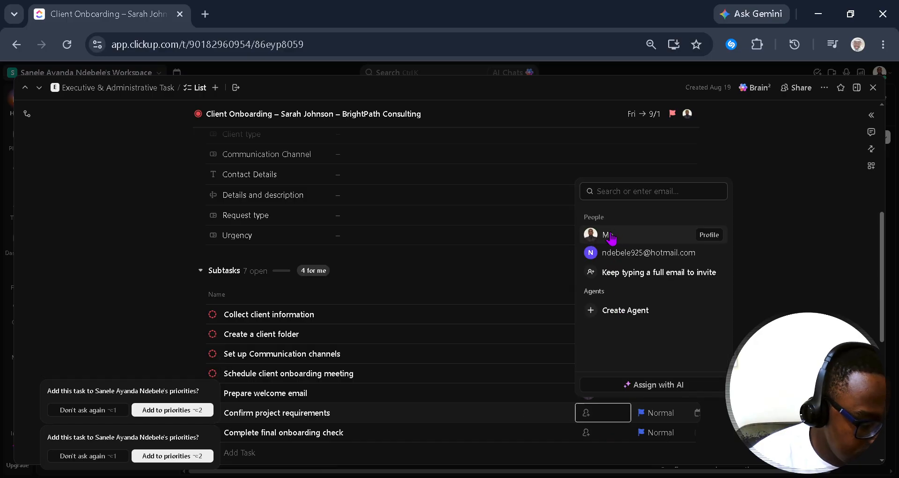
pyautogui.click(609, 236)
pyautogui.click(591, 431)
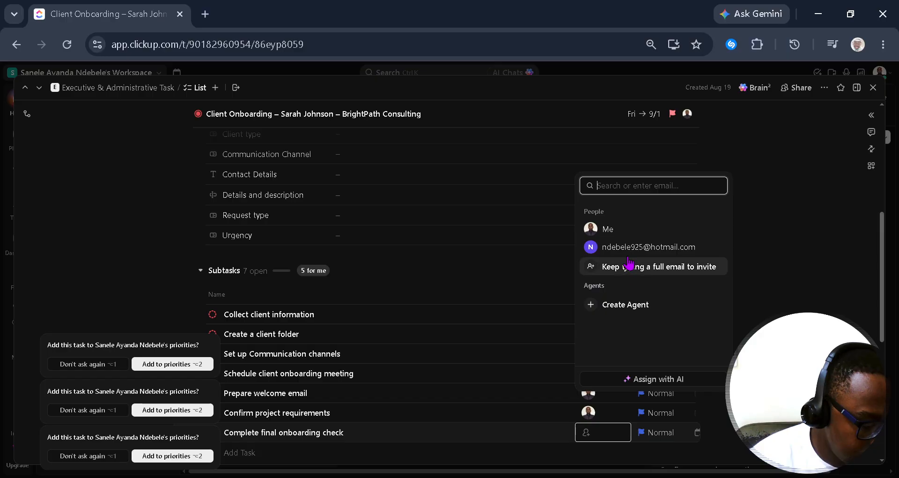
pyautogui.click(608, 272)
pyautogui.press('Escape')
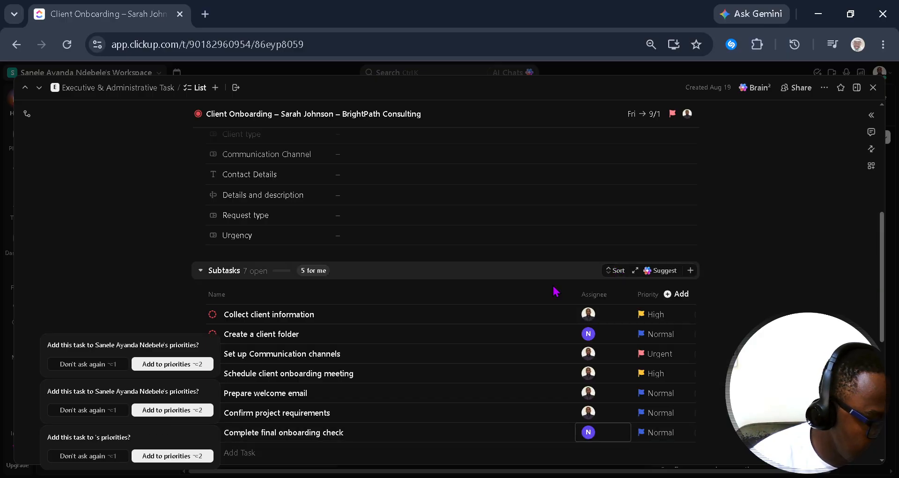
# Step: Assign Client contact information verified to yourself, and Project requirements and Communication channels confirmed to the other member
pyautogui.scroll(-3, 600, 360)
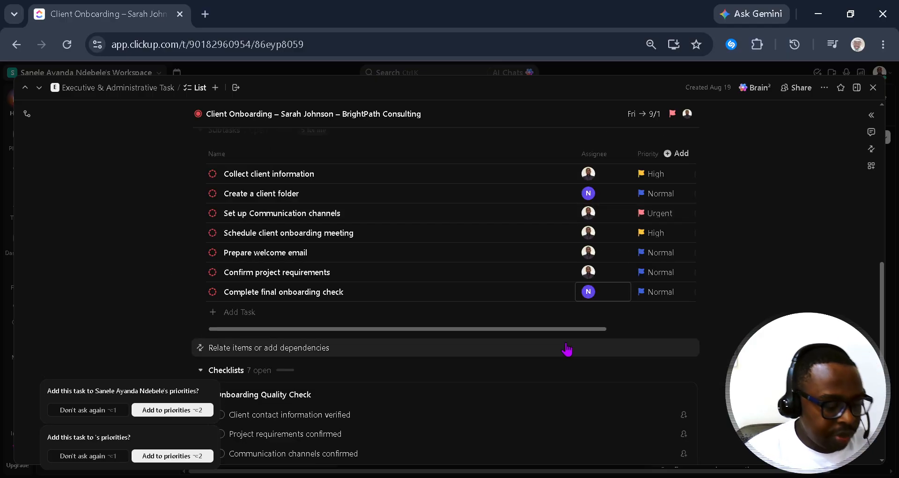
pyautogui.scroll(-2, 567, 349)
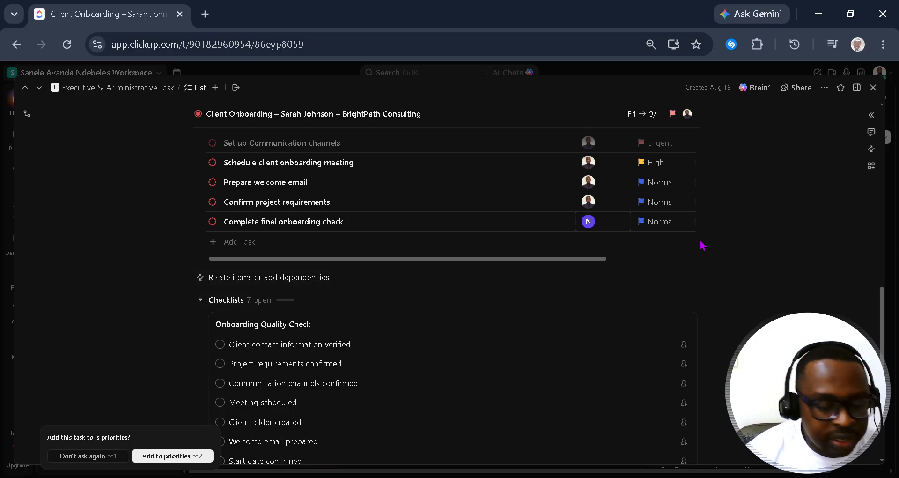
pyautogui.scroll(-3, 691, 300)
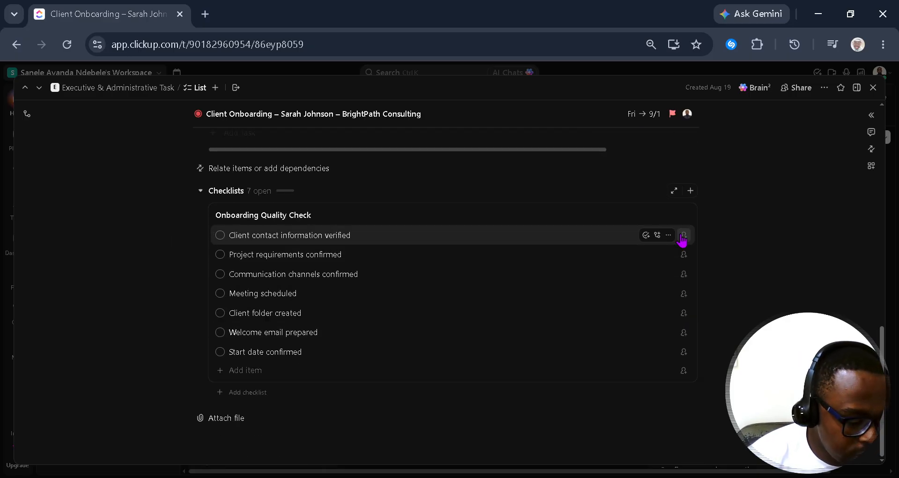
pyautogui.click(684, 235)
pyautogui.click(708, 290)
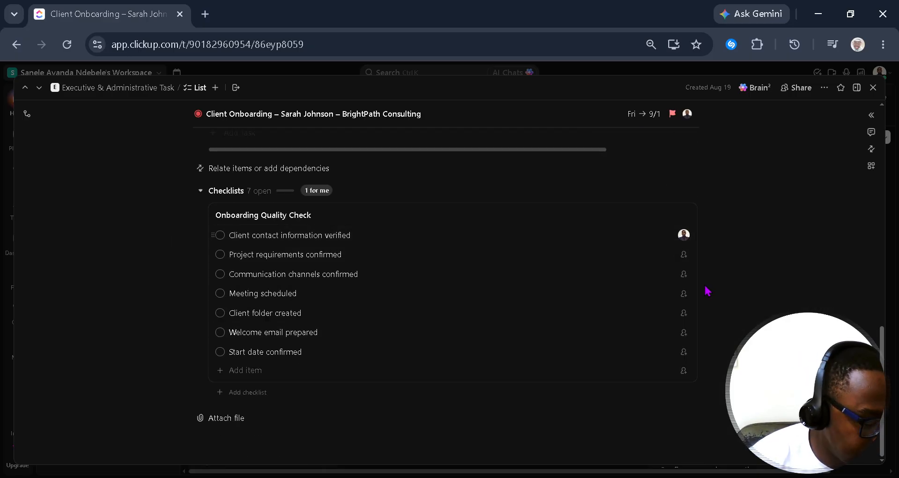
pyautogui.click(684, 255)
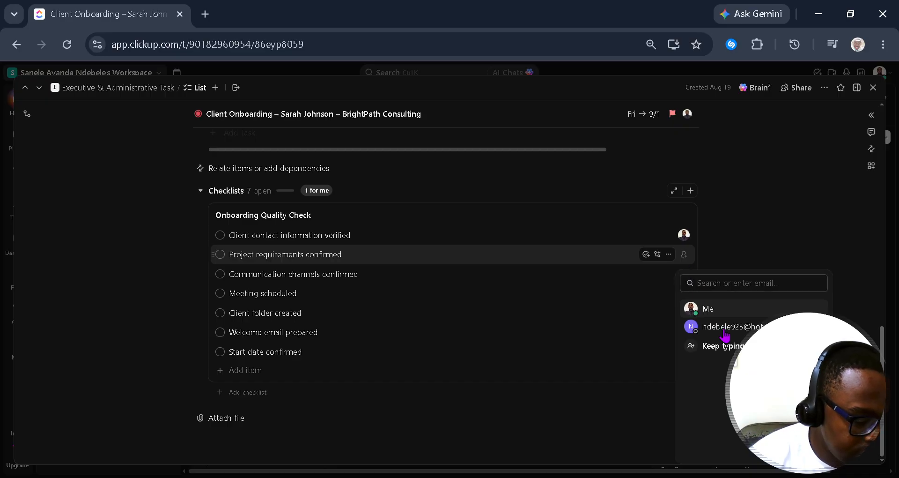
pyautogui.click(725, 328)
pyautogui.click(684, 274)
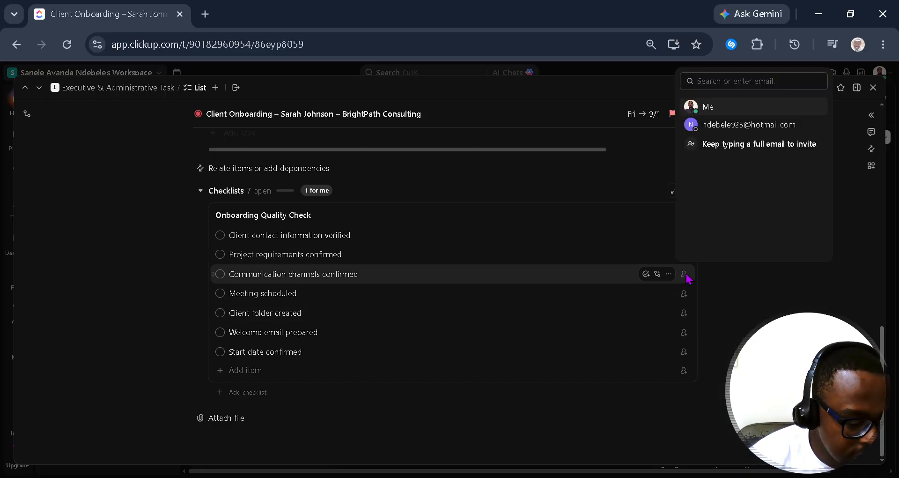
pyautogui.click(723, 152)
pyautogui.click(683, 274)
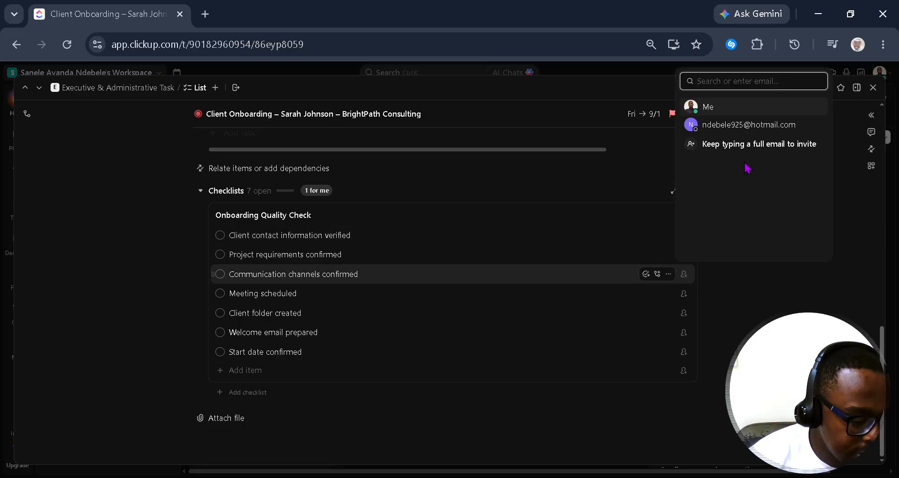
pyautogui.click(730, 125)
# Step: Assign Meeting scheduled, Client folder created, Welcome email prepared, Start date confirmed and new items to yourself
pyautogui.click(684, 293)
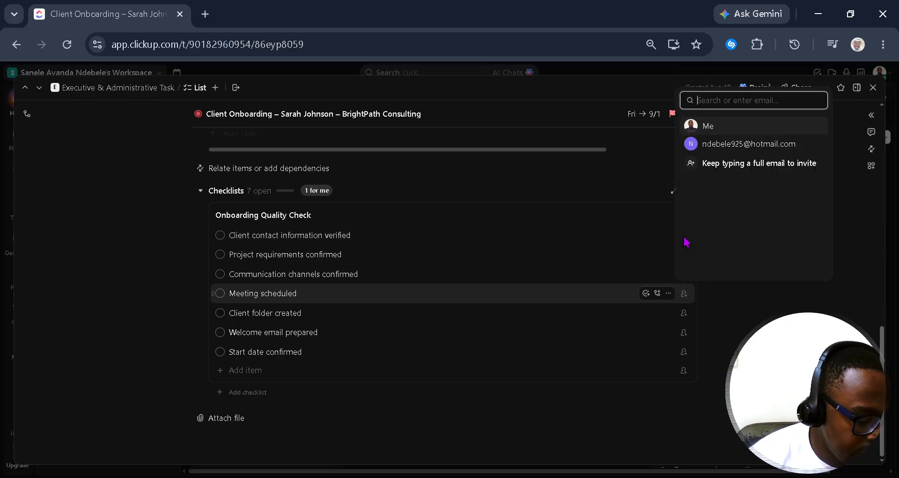
pyautogui.click(712, 128)
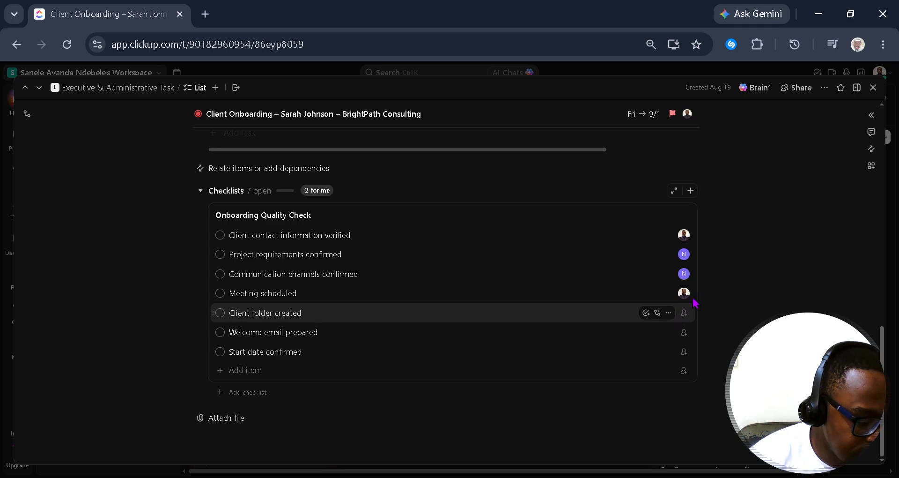
pyautogui.click(684, 313)
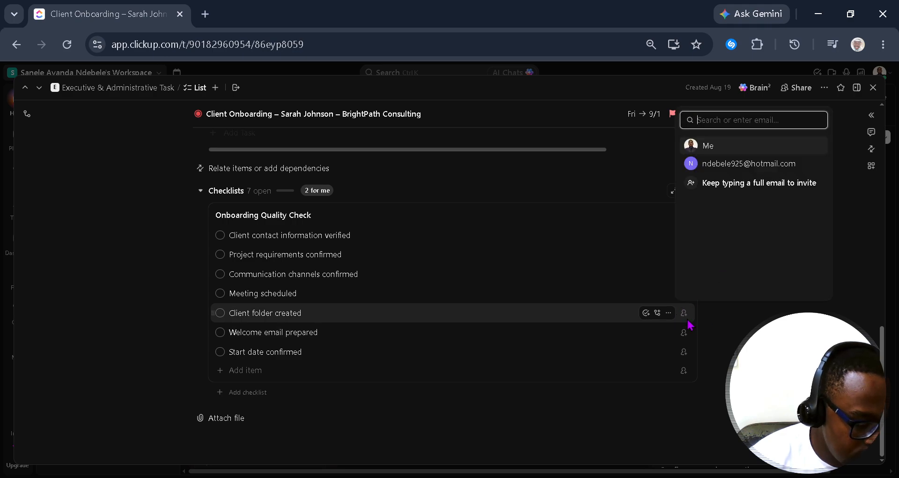
pyautogui.click(688, 321)
pyautogui.click(684, 313)
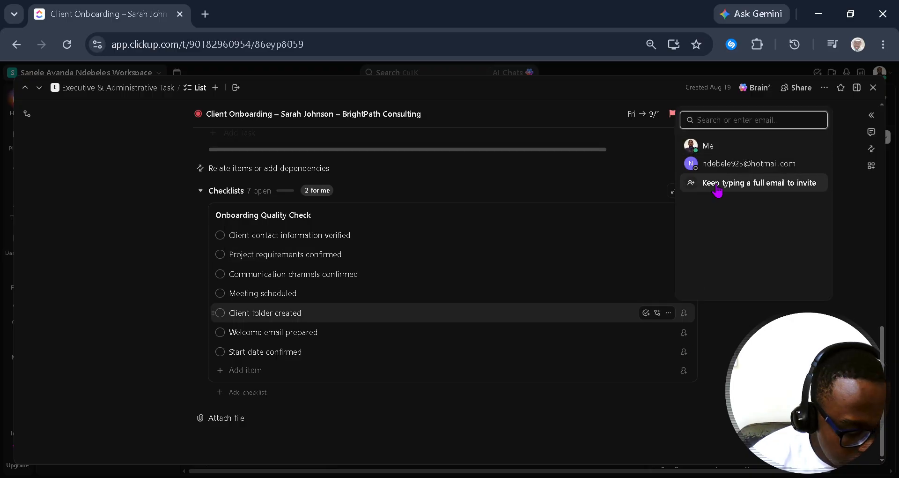
pyautogui.click(698, 145)
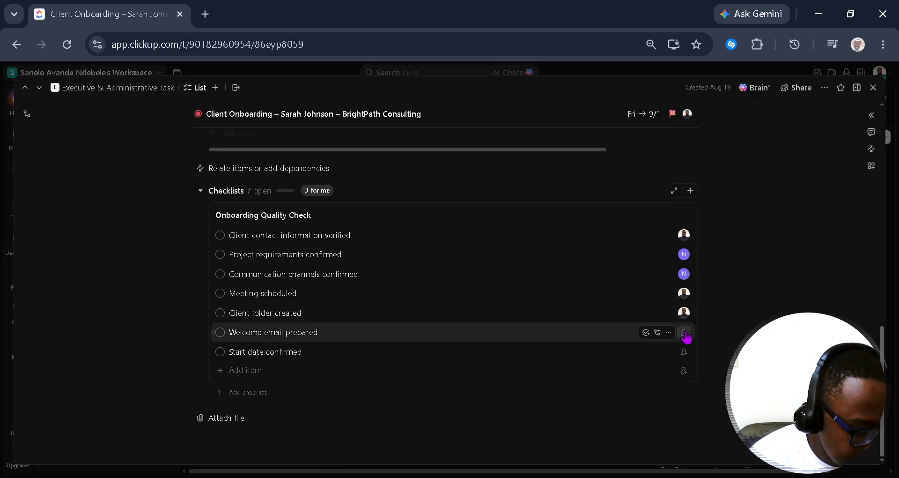
pyautogui.click(684, 332)
pyautogui.click(723, 168)
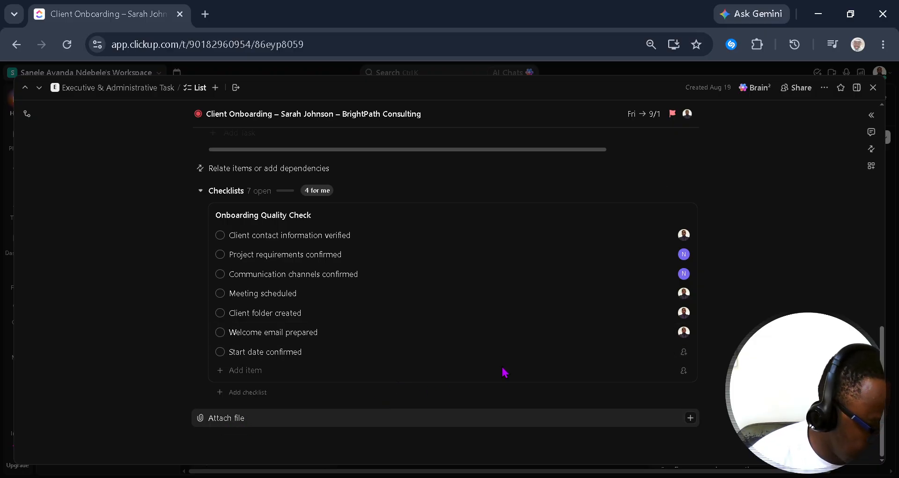
pyautogui.click(684, 352)
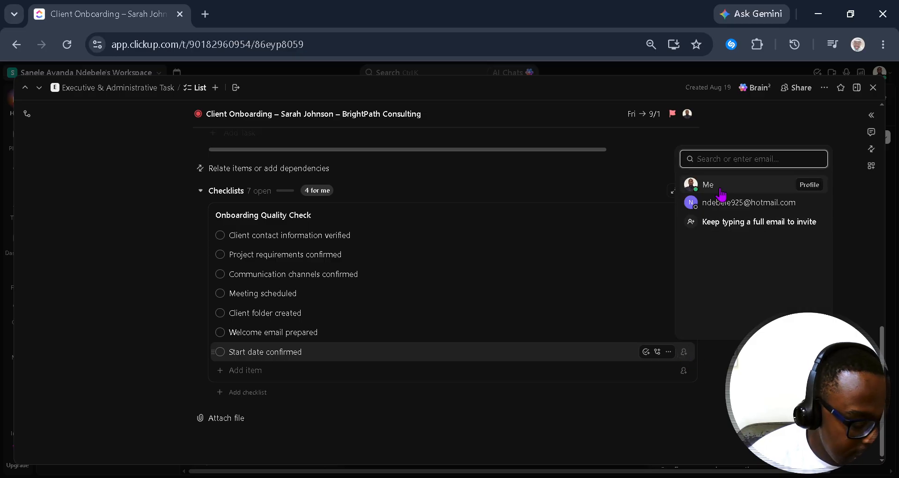
pyautogui.click(721, 187)
pyautogui.click(684, 373)
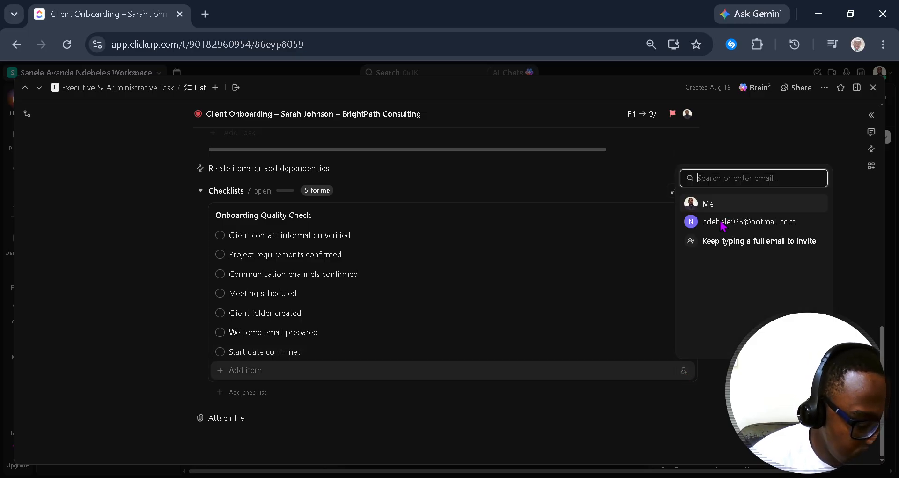
pyautogui.click(718, 202)
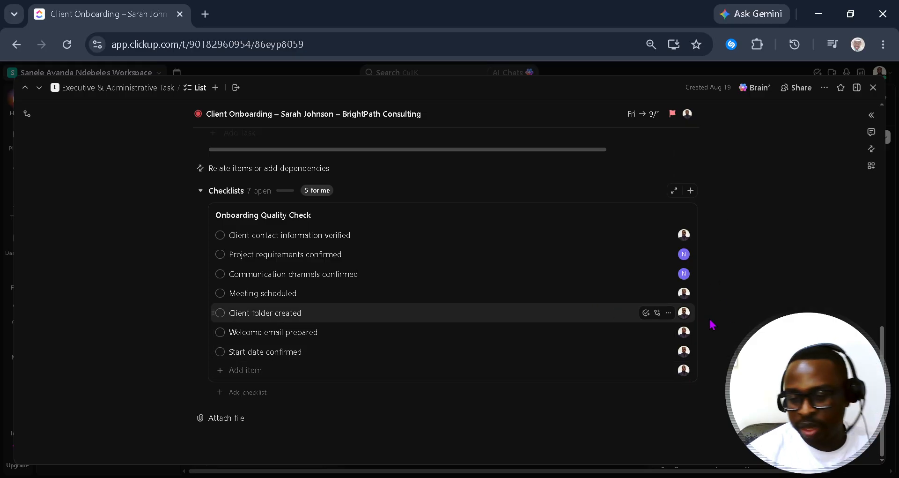
# Step: Scroll back to the task's empty description field and start editing it
pyautogui.scroll(10, 382, 353)
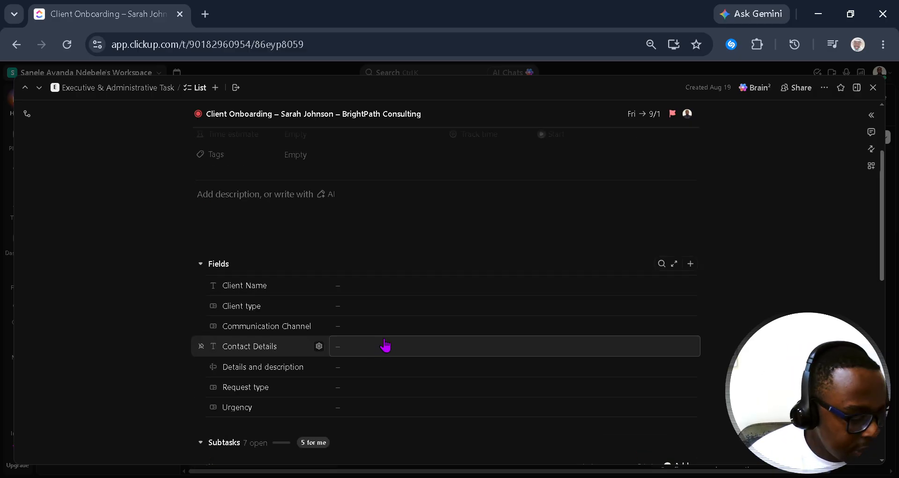
pyautogui.scroll(3, 385, 347)
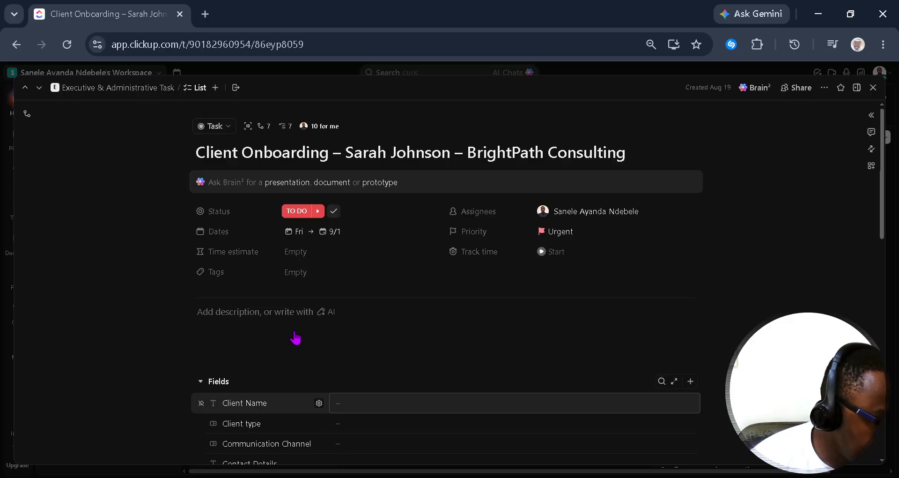
pyautogui.scroll(-5, 233, 285)
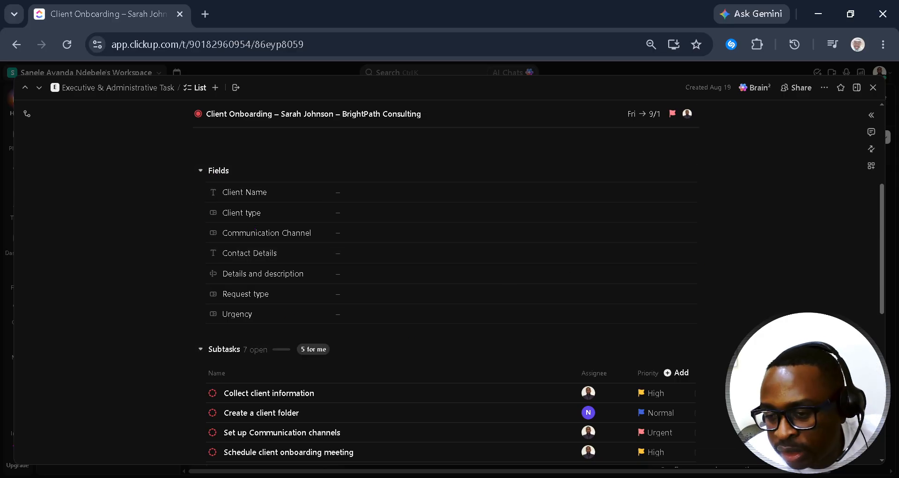
pyautogui.scroll(3, 445, 262)
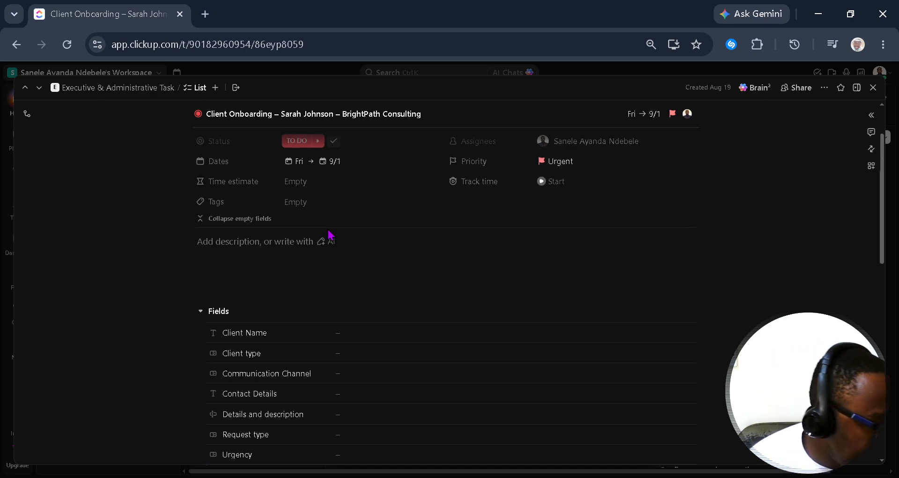
pyautogui.click(256, 242)
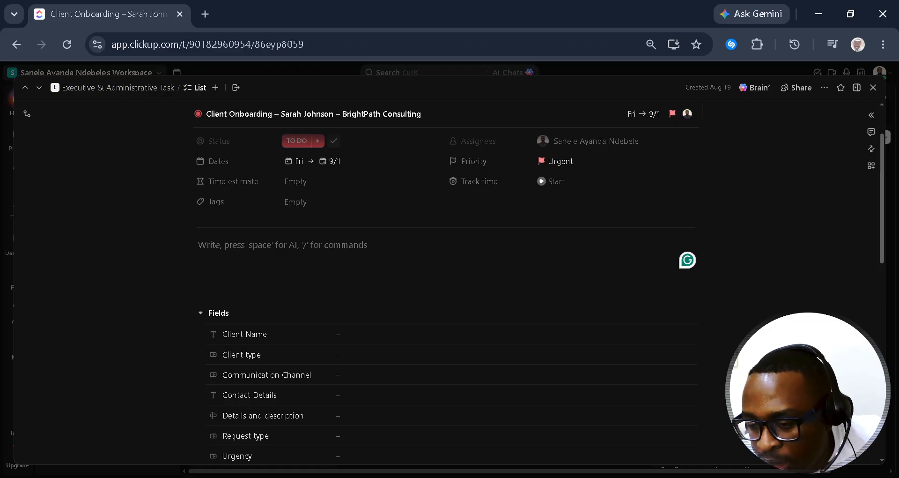
# Step: Paste the prepared onboarding update paragraph and change its deadline from August 28 to September 1
pyautogui.hotkey('alt', 'Tab')
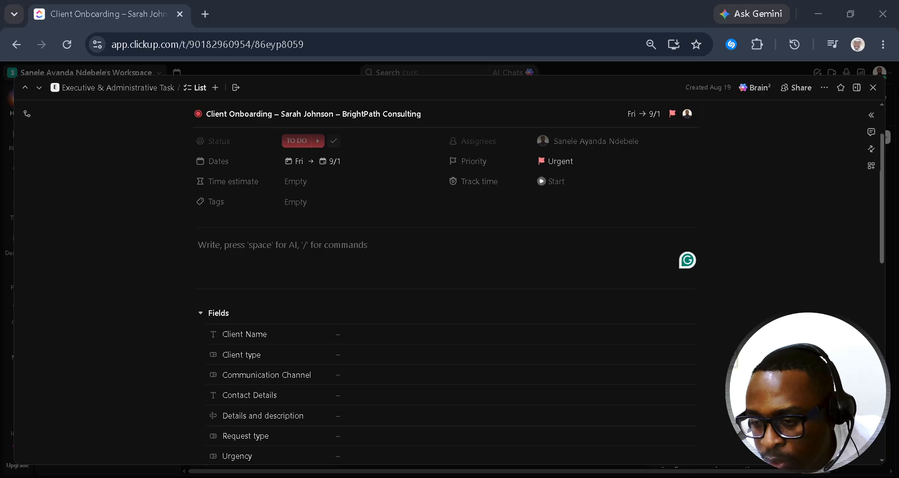
pyautogui.click(273, 239)
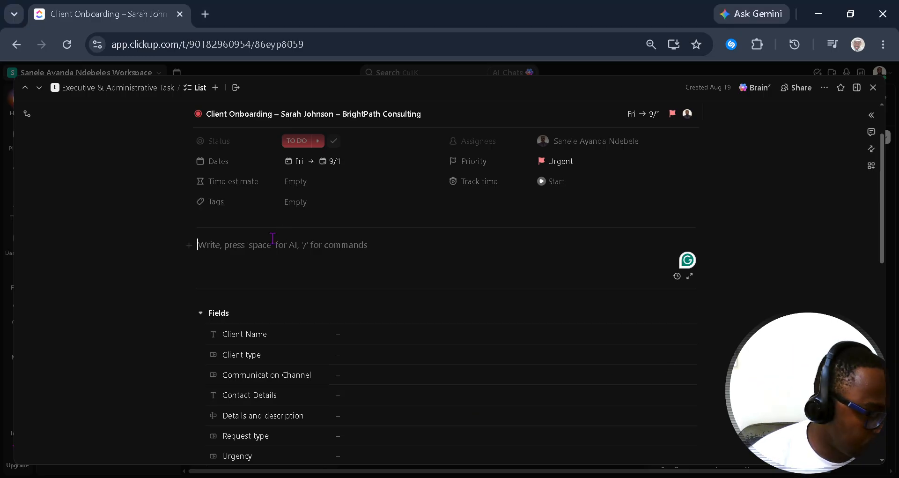
pyautogui.write('Onboarding update: Client information has been received and the initial onboarding tasks are ready. I will complete the remaining setup activities before the August 28 deadline.')
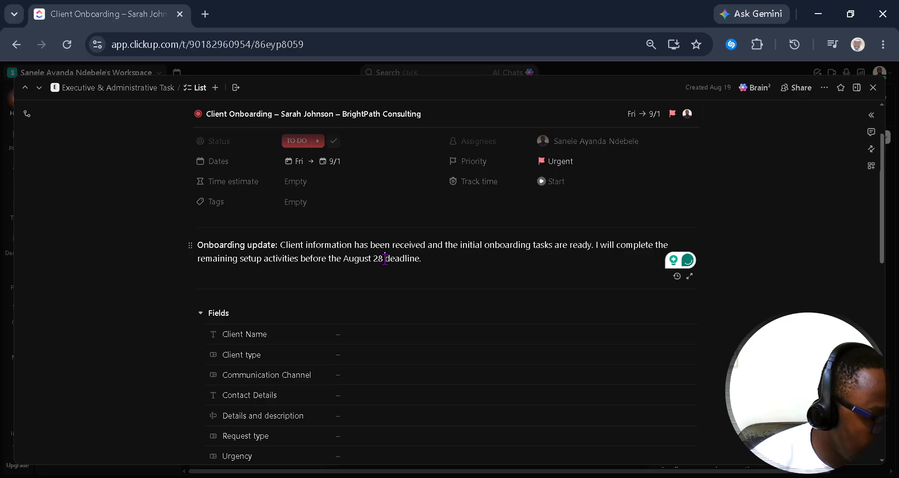
pyautogui.press('BackSpace')
pyautogui.press('BackSpace')
pyautogui.press('BackSpace')
pyautogui.press('BackSpace')
pyautogui.press('BackSpace')
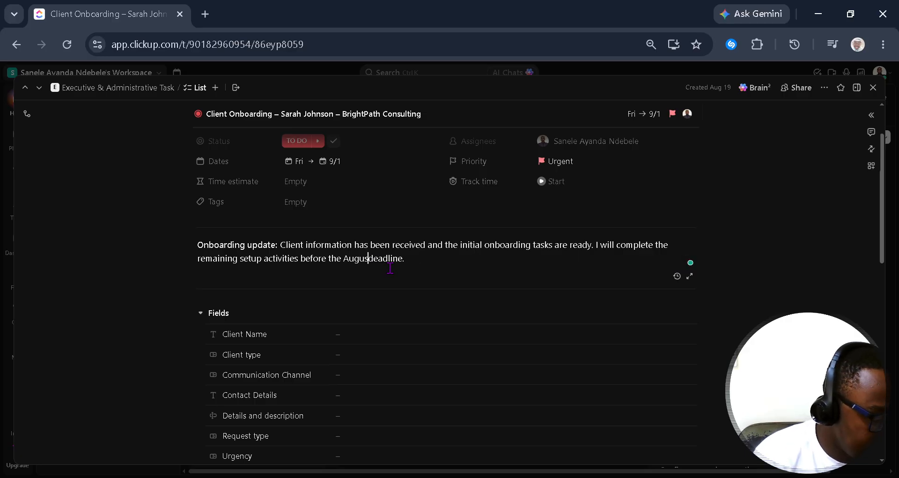
pyautogui.press('BackSpace')
pyautogui.press('BackSpace')
pyautogui.press('BackSpace')
pyautogui.press('BackSpace')
pyautogui.press('BackSpace')
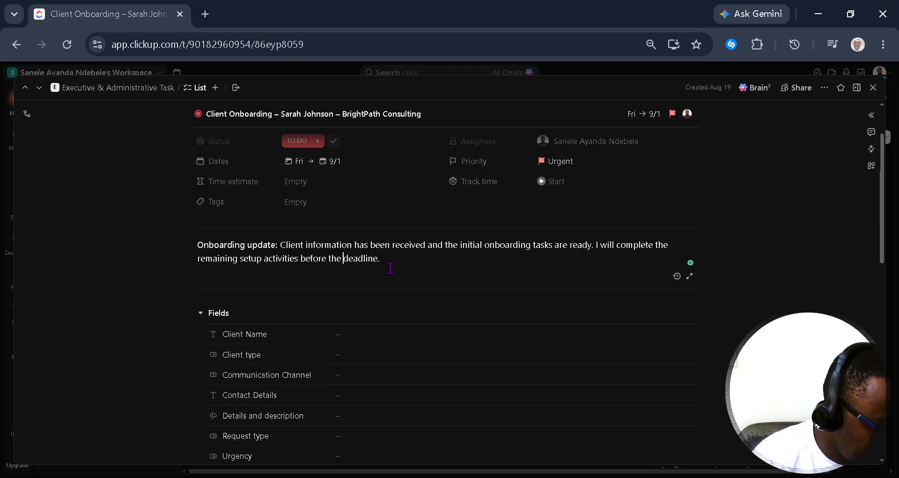
pyautogui.write('September')
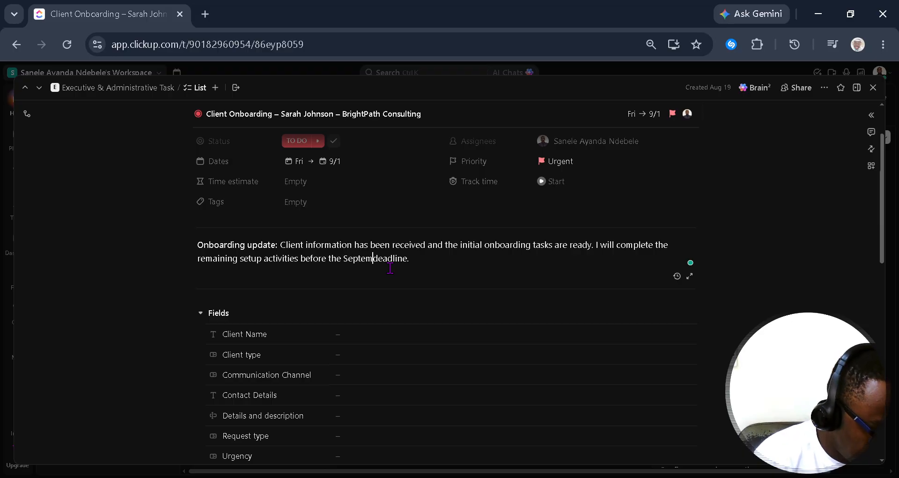
pyautogui.write(' 1')
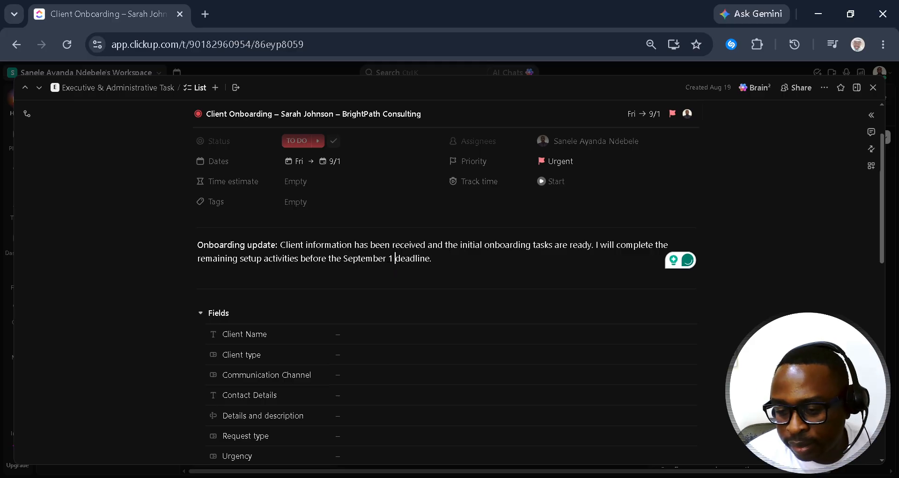
pyautogui.scroll(2, 407, 311)
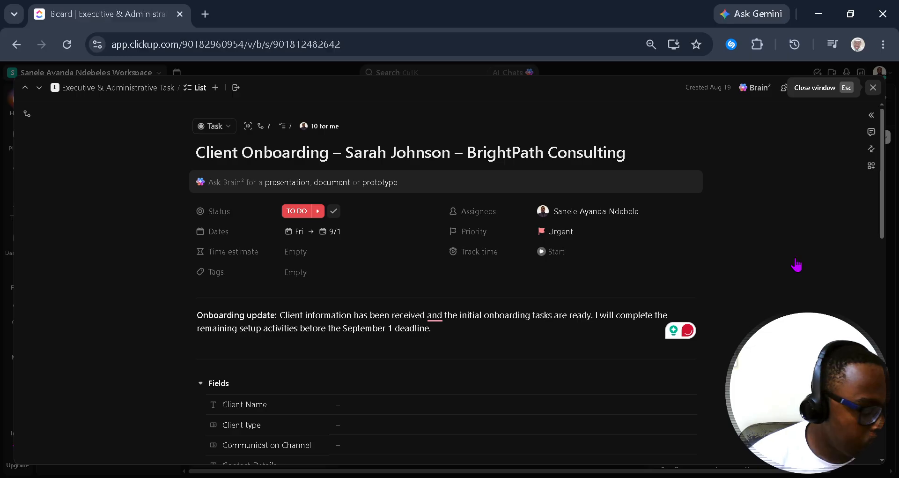
# Step: Drag the BrightPath Consulting card from TO DO into IN PROGRESS, then reopen the task
pyautogui.click(874, 86)
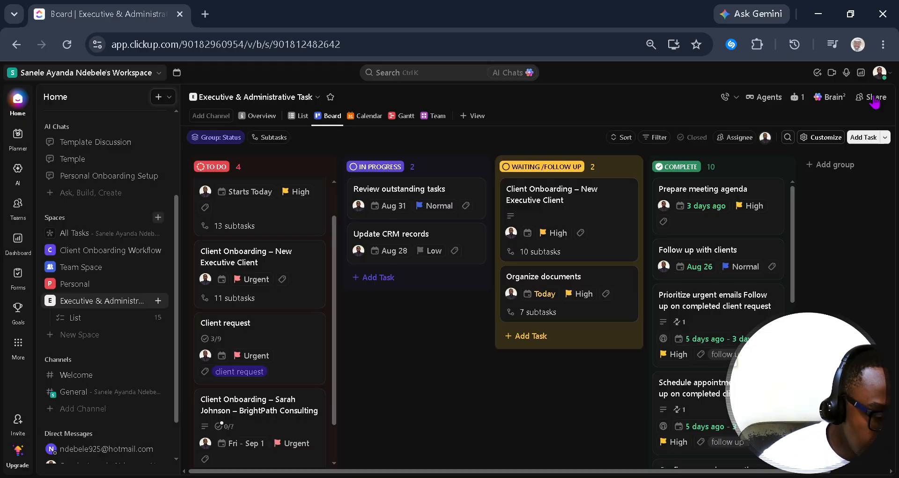
pyautogui.scroll(-1, 316, 381)
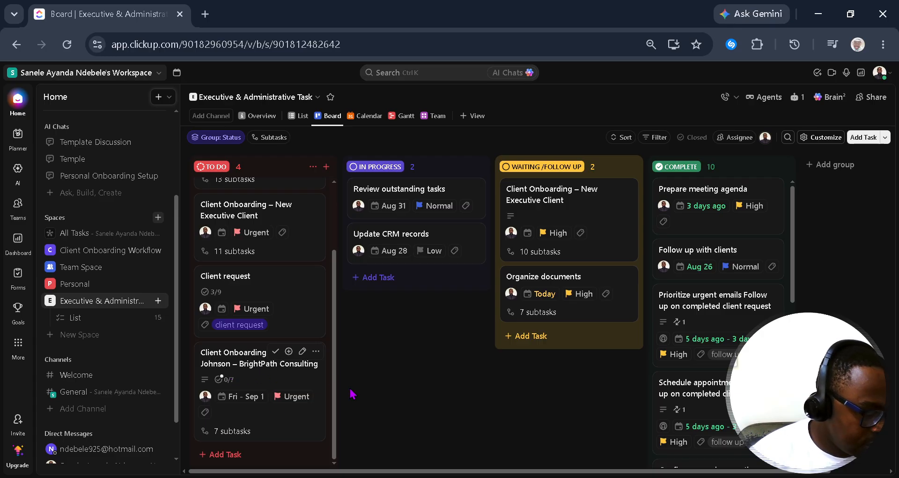
pyautogui.moveTo(254, 353); pyautogui.dragTo(398, 286)
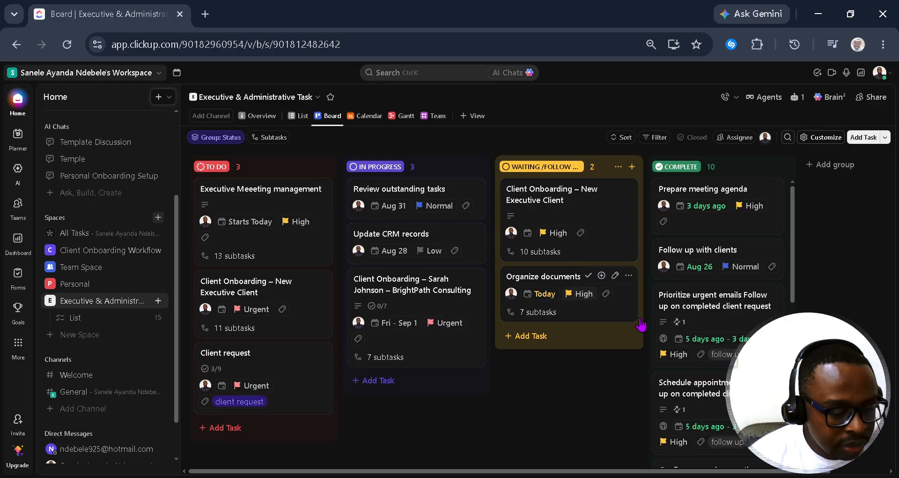
pyautogui.scroll(-3, 752, 304)
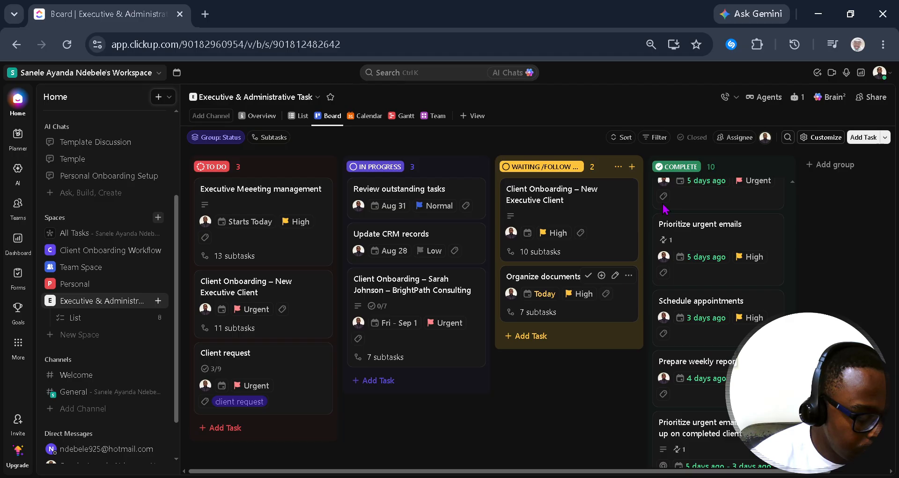
pyautogui.scroll(10, 707, 365)
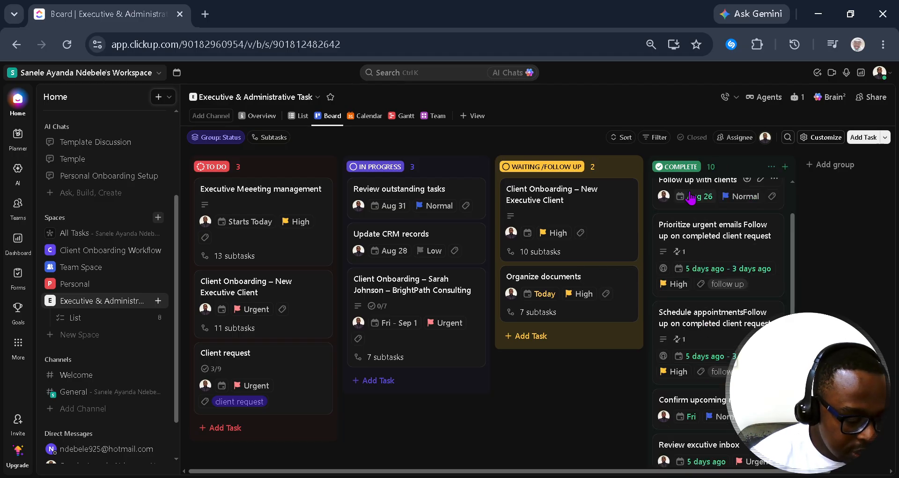
pyautogui.scroll(-8, 716, 299)
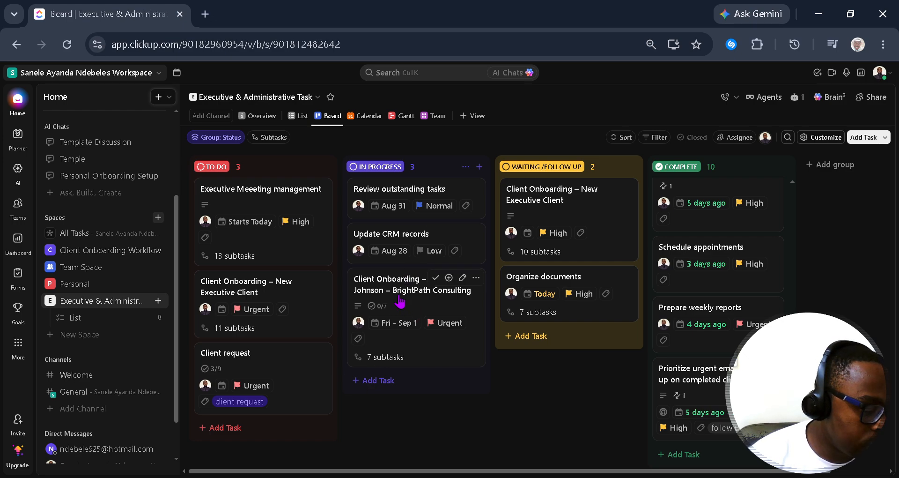
pyautogui.click(399, 302)
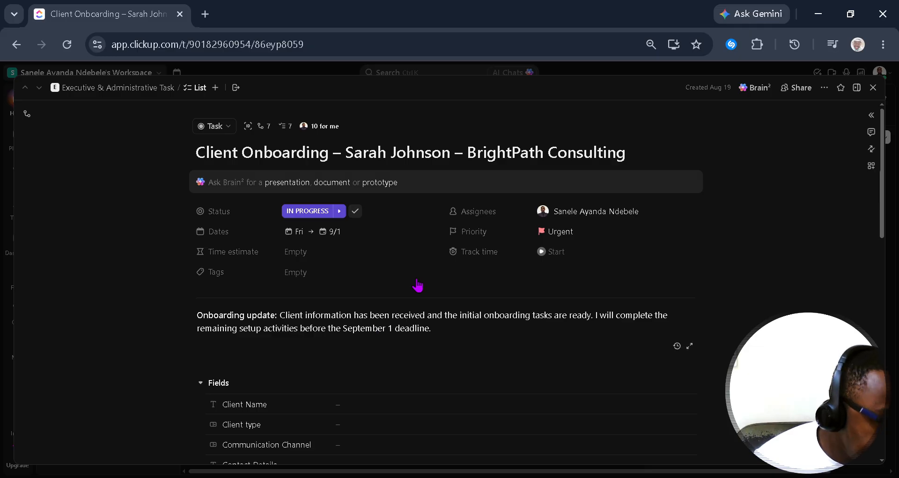
# Step: Scroll down the In Progress task to its Subtasks section
pyautogui.scroll(-3, 424, 288)
pyautogui.scroll(-5, 398, 304)
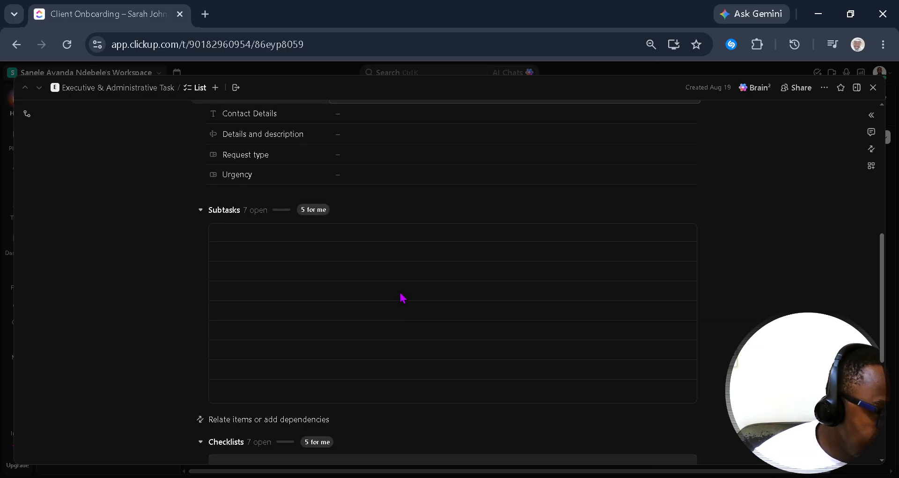